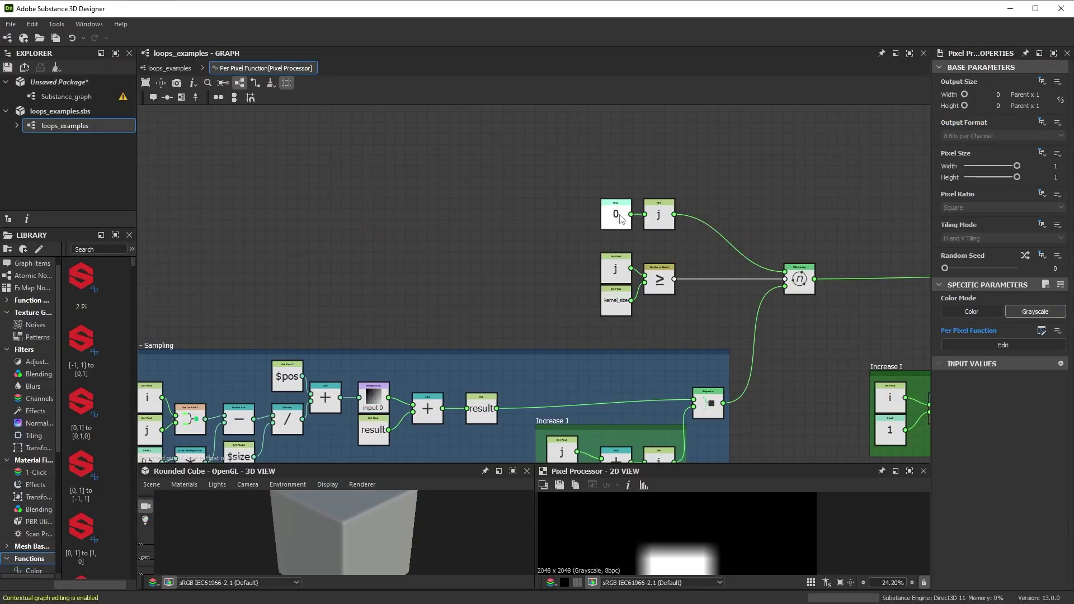
- Create a new empty graph, Substance_graph, from the home screen's New Substance graph option
middle_click_drag(766, 210, 470, 308)
scroll(470, 307, "down", 2)
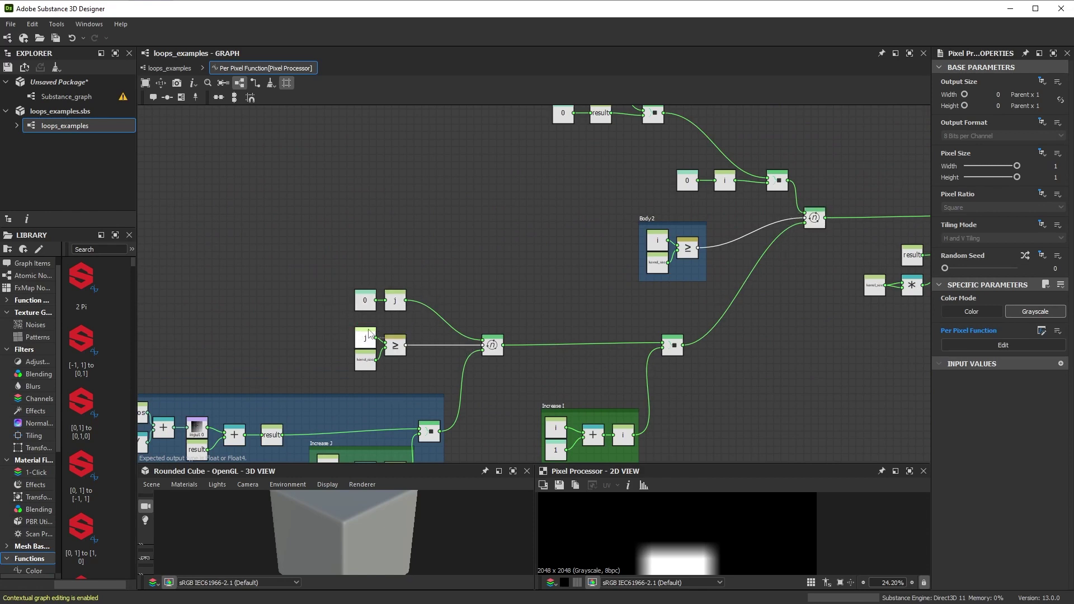
scroll(571, 247, "down", 3)
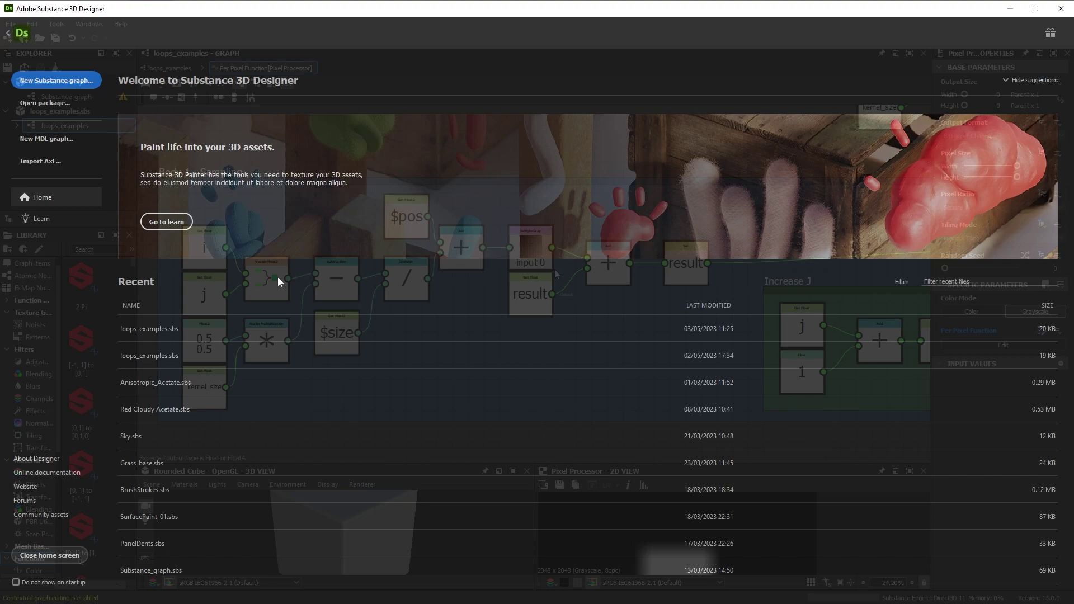
left_click(72, 81)
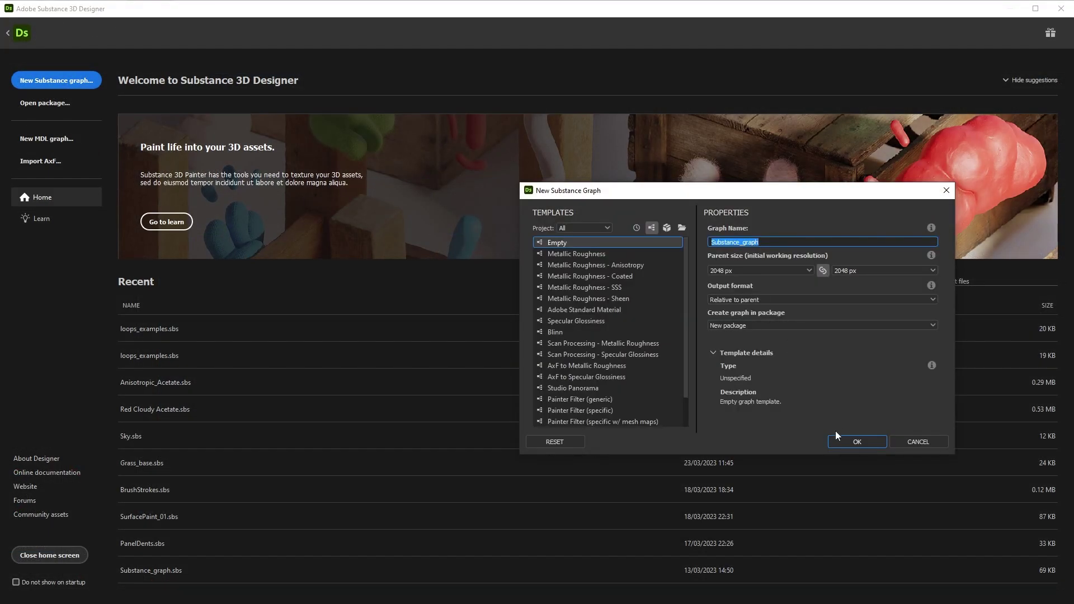
key("Escape")
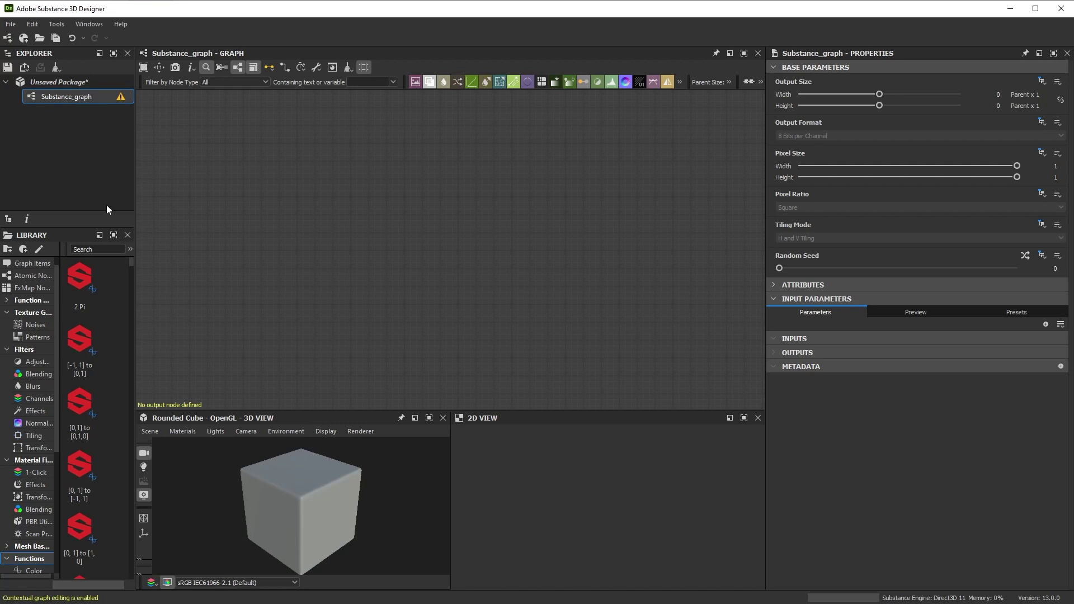
left_click(33, 24)
left_click(45, 67)
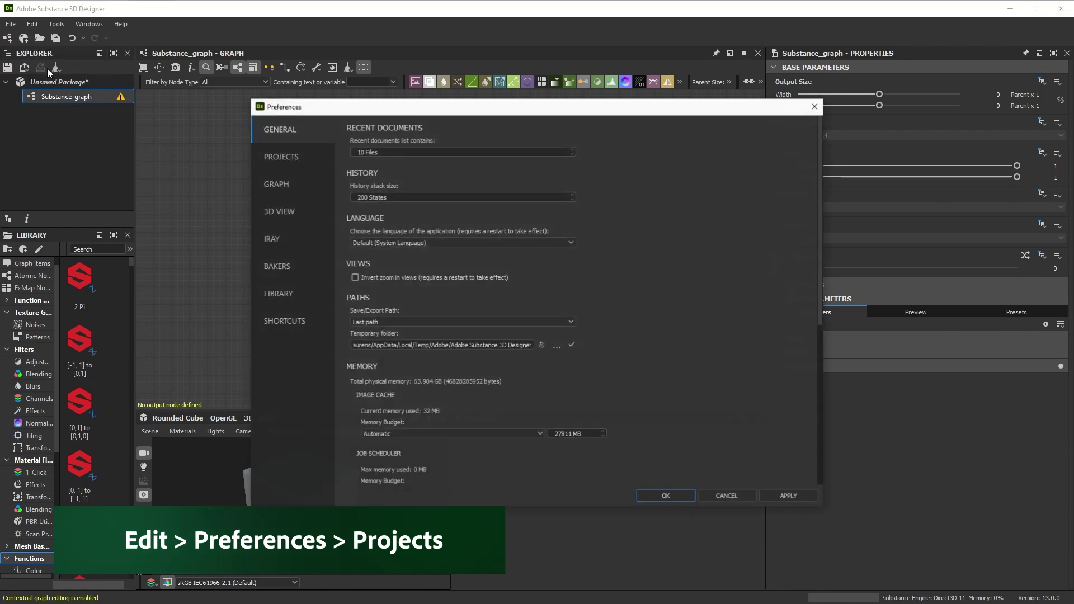
left_click(283, 161)
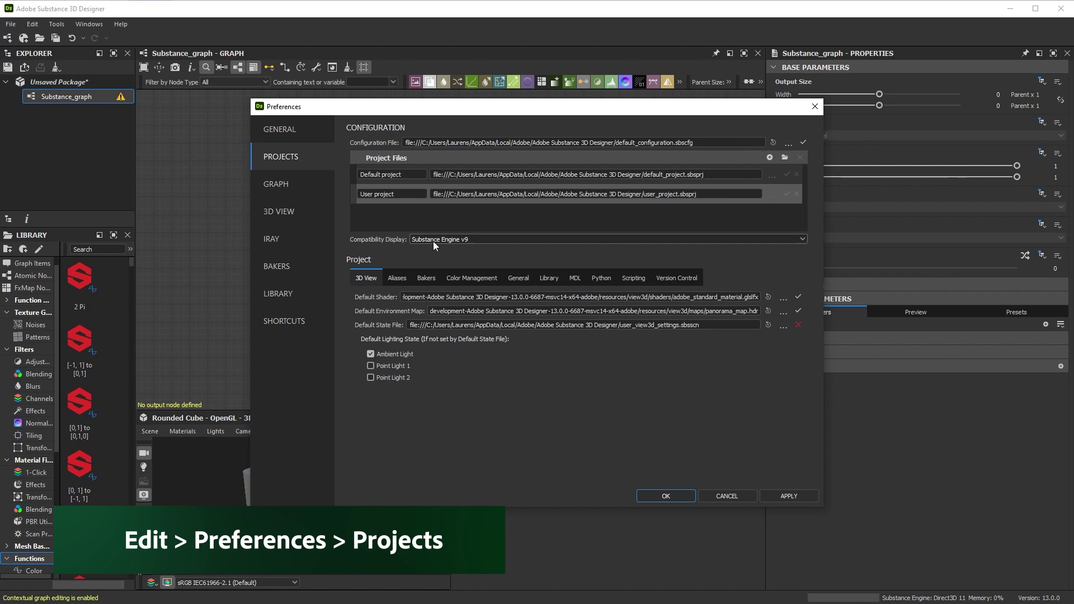
left_click(417, 240)
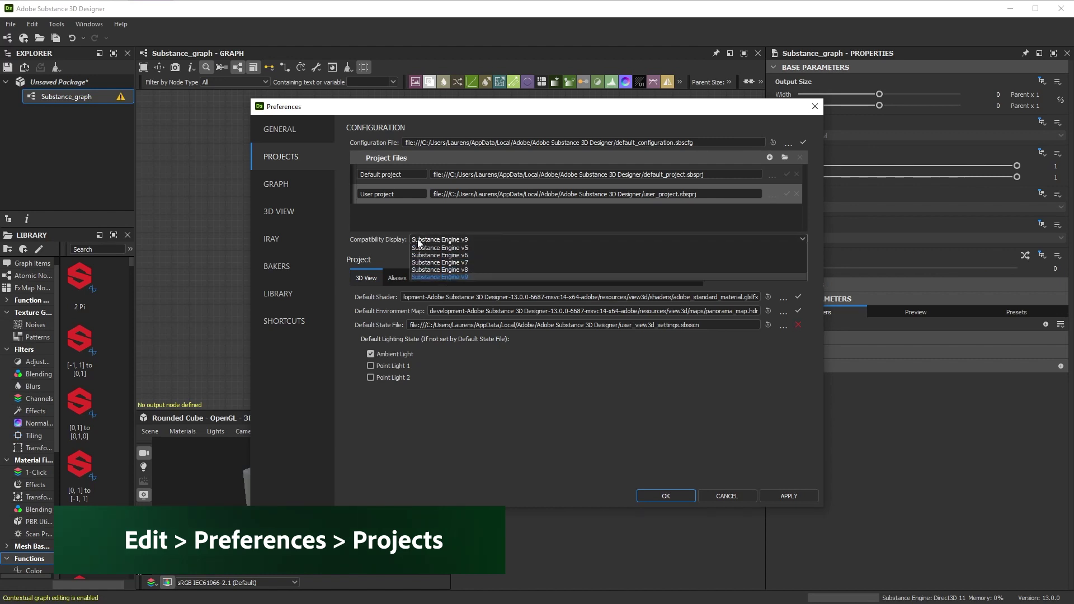
left_click(465, 283)
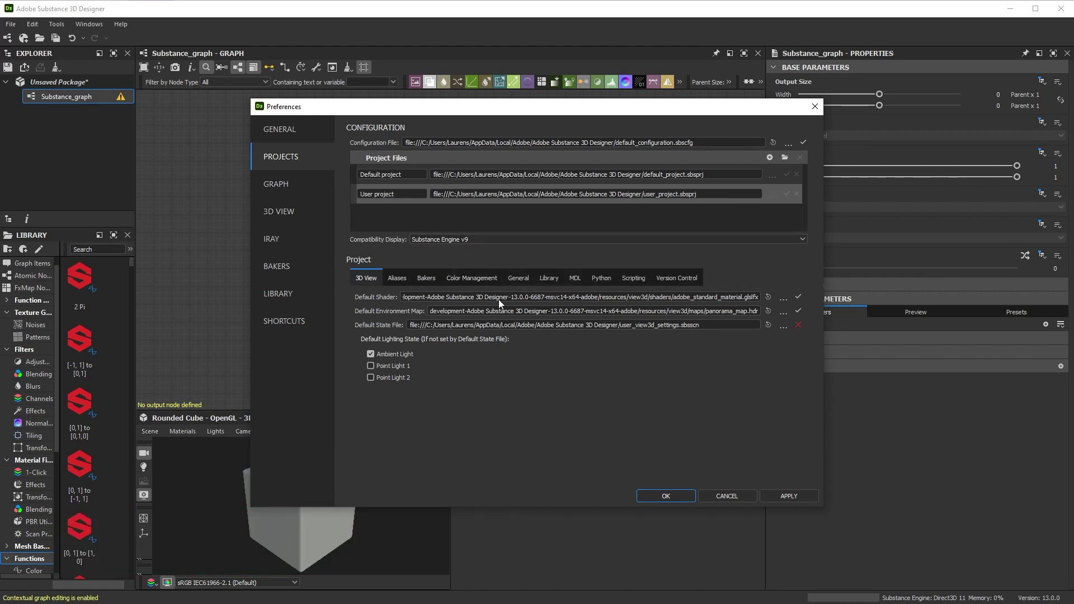
left_click(666, 497)
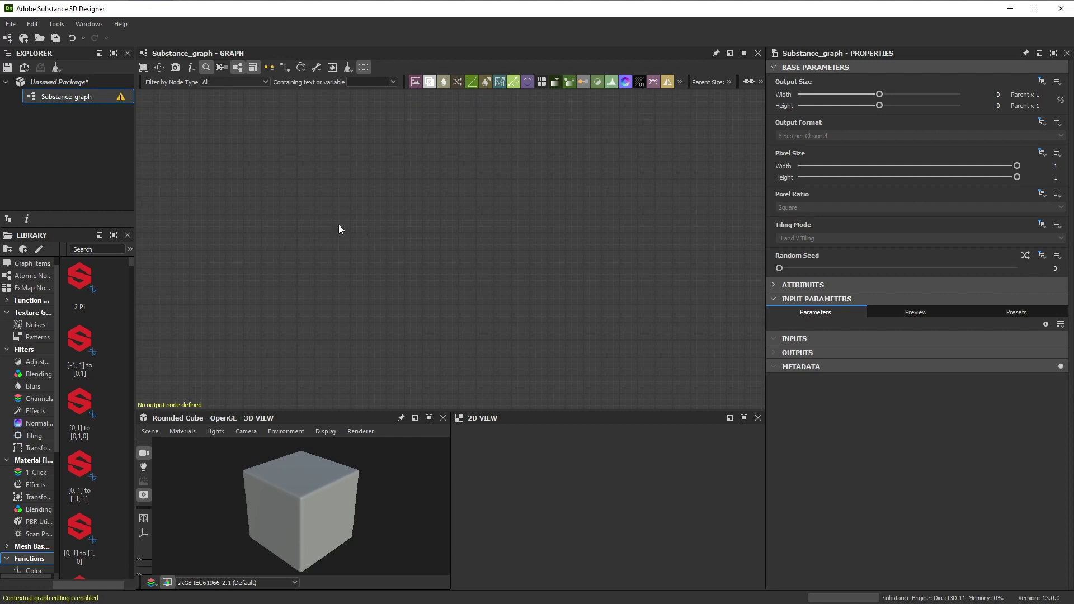
- Add a Value Processor node and open its function graph for editing
key("space")
type("value")
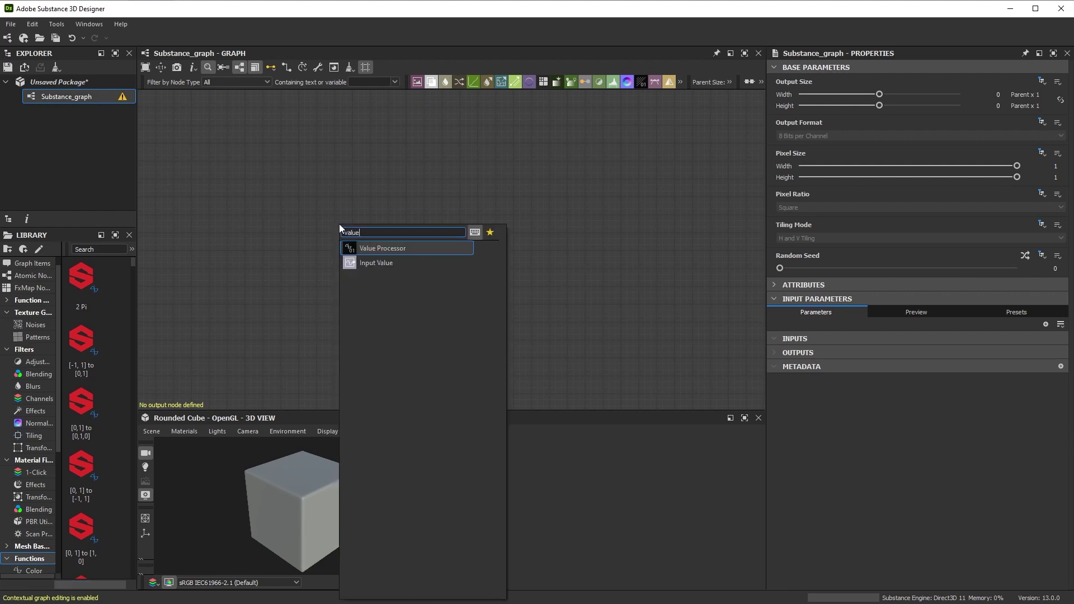
left_click(387, 248)
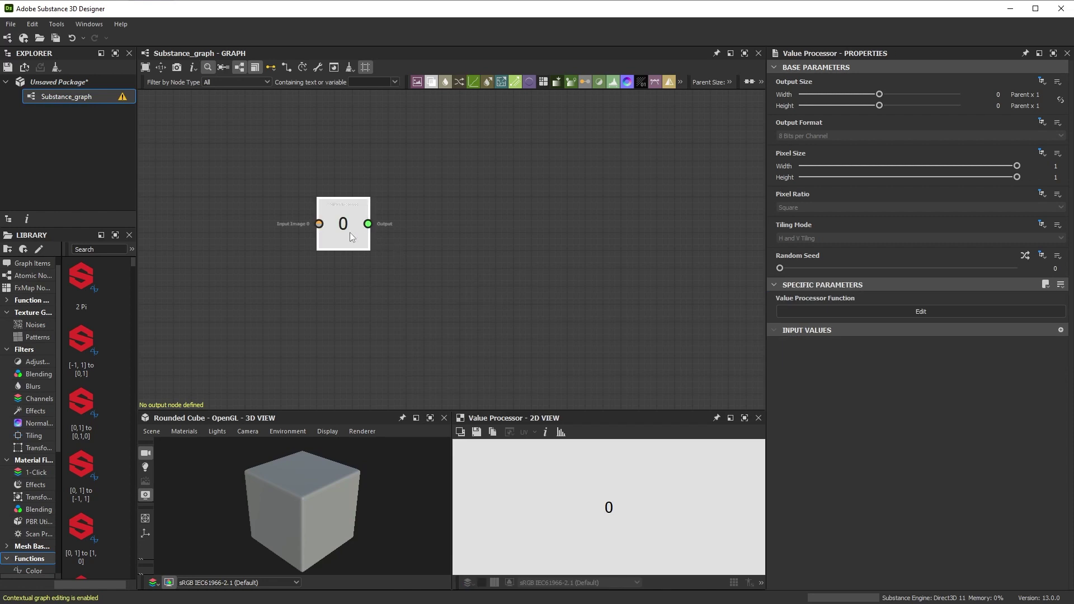
left_click_drag(350, 233, 459, 250)
left_click(913, 311)
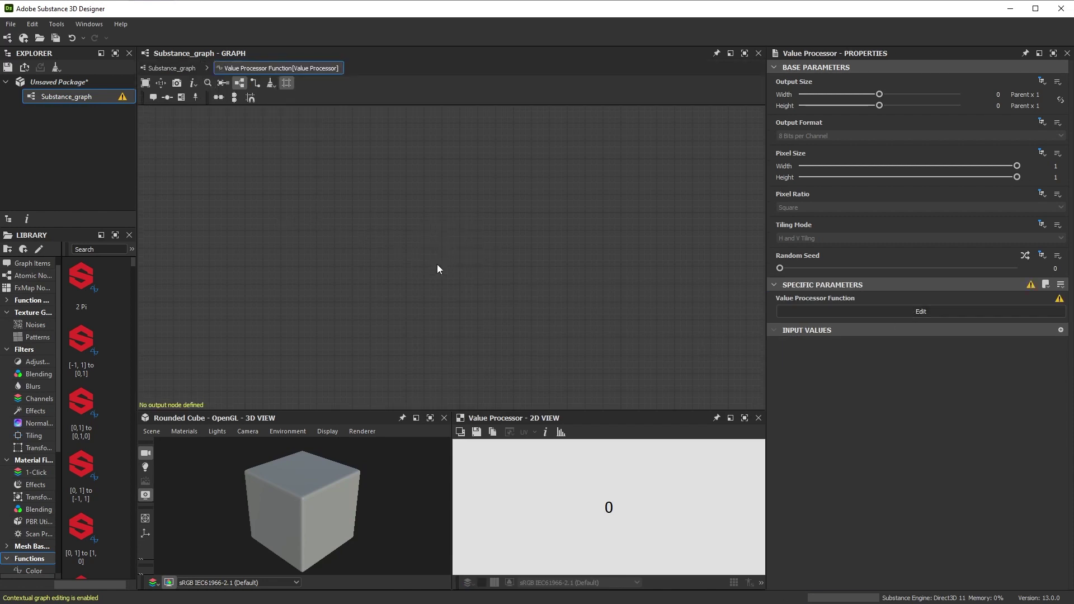
- Add a While Loop node, with 32 max iterations, inside the function graph
key("space")
type("while")
left_click(451, 278)
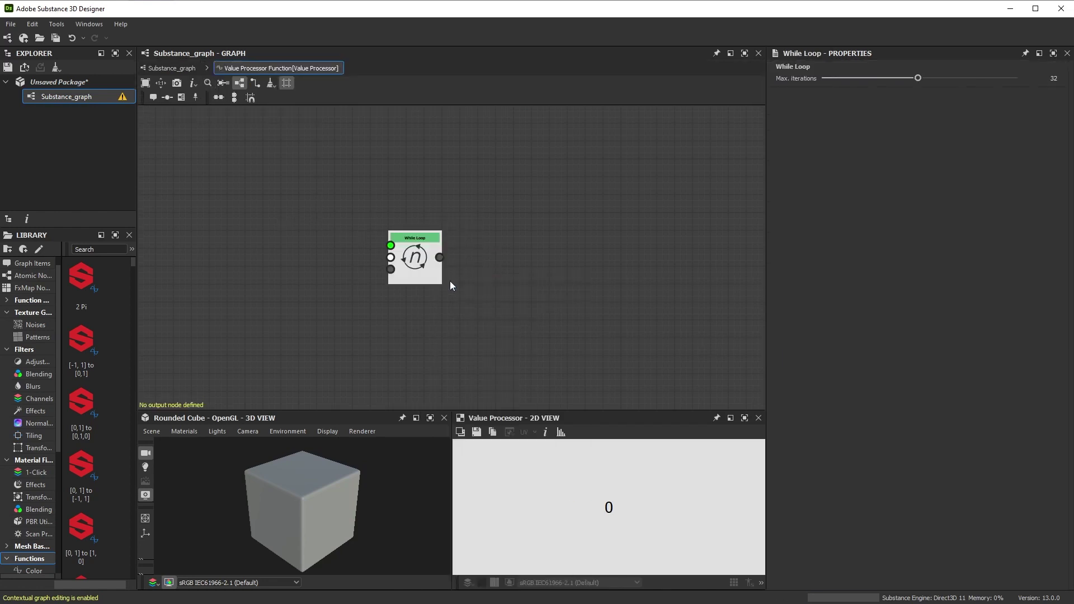
left_click_drag(408, 268, 488, 267)
scroll(488, 267, "up", 5)
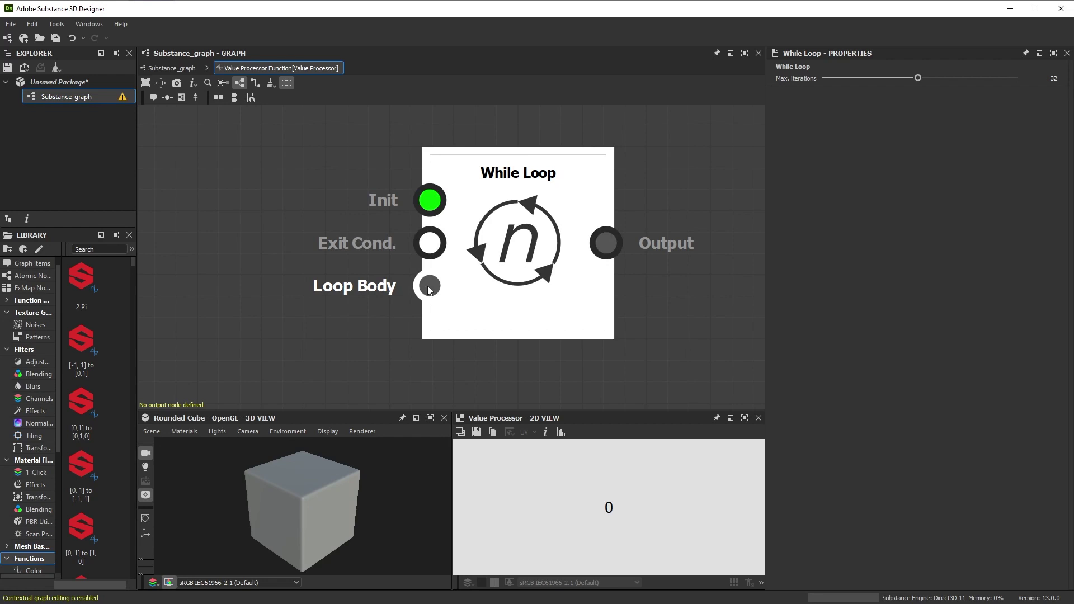
scroll(429, 289, "down", 5)
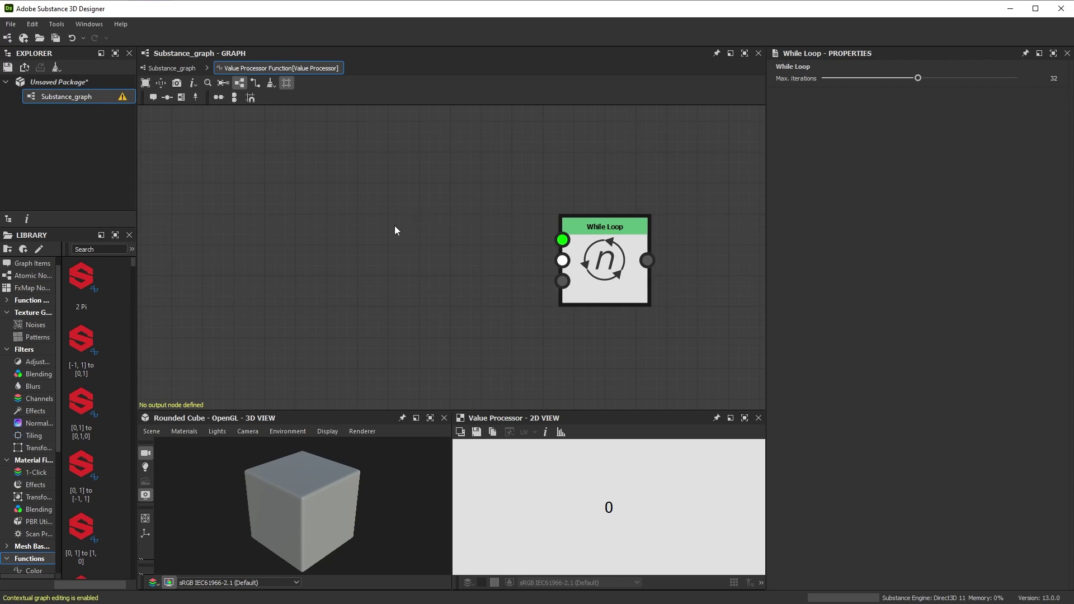
- Add a Set node with variable i and wire it into the While Loop's Init input
key("space")
type("set")
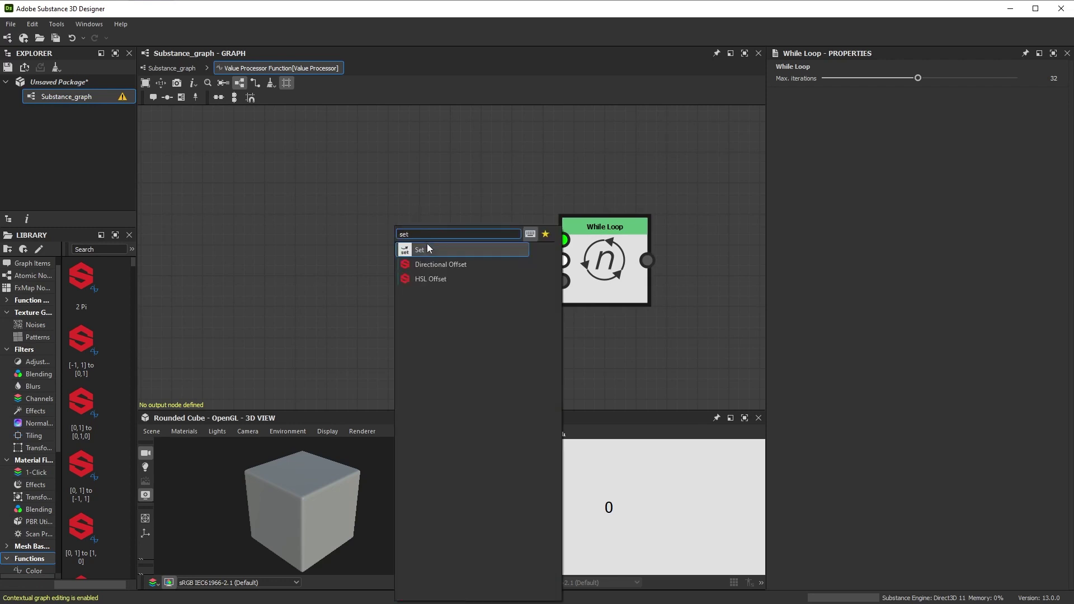
left_click(427, 250)
left_click(840, 78)
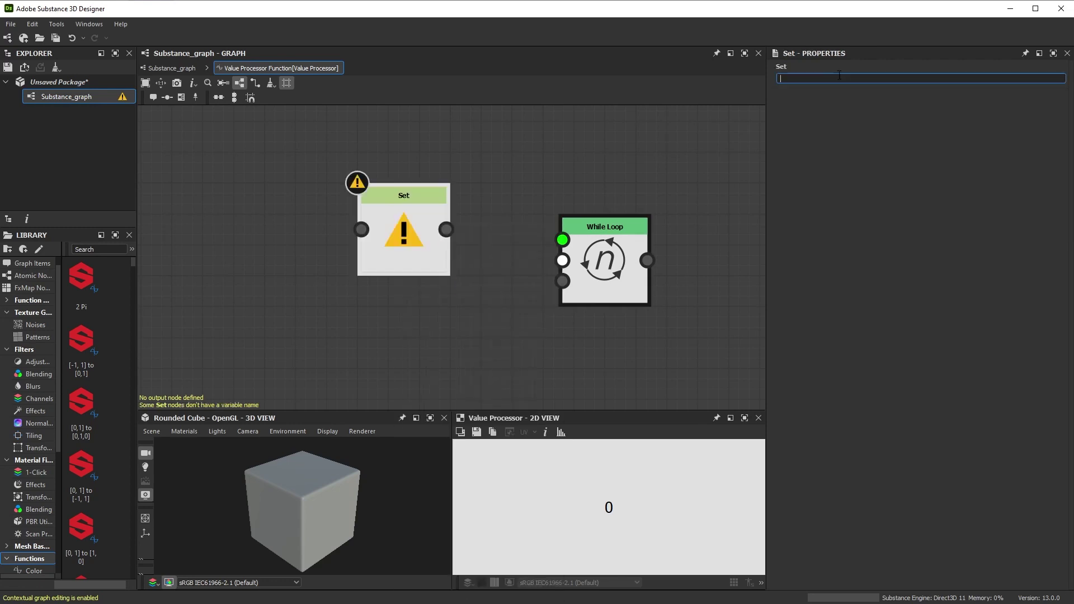
type("i")
key("Return")
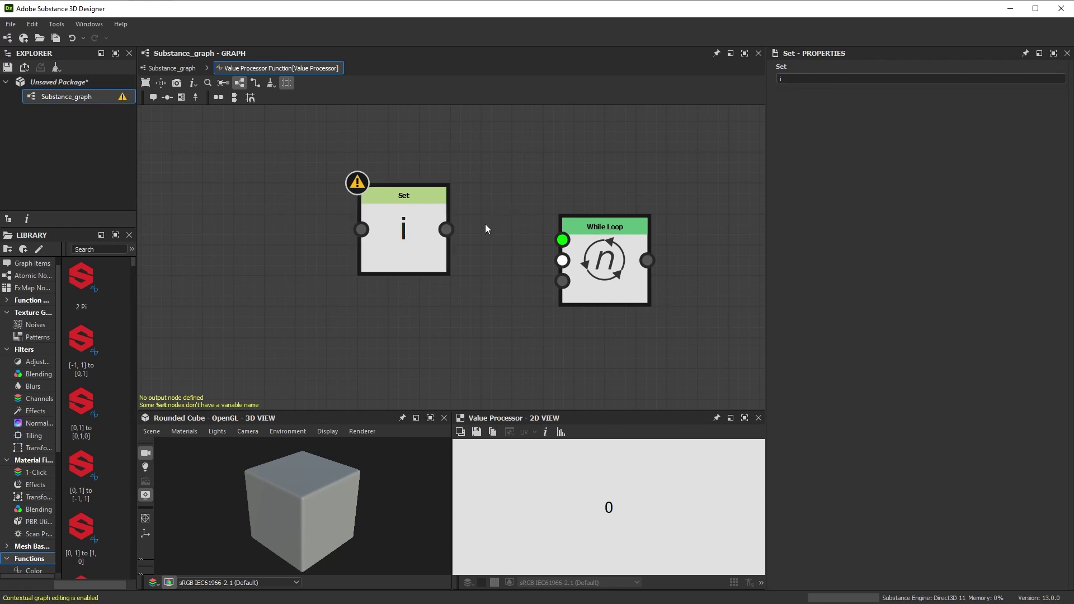
left_click_drag(446, 229, 563, 240)
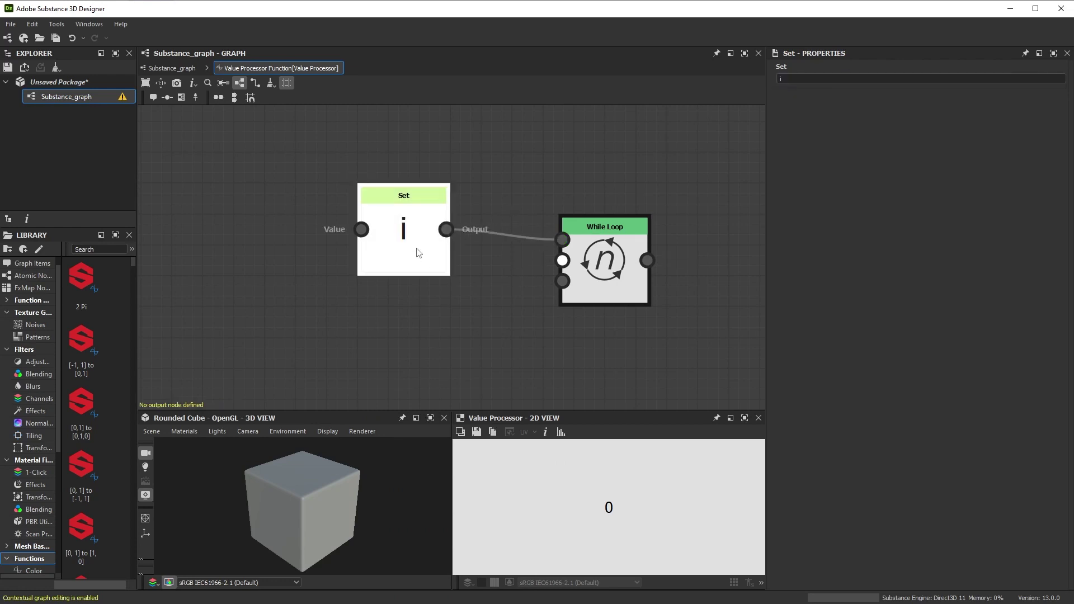
left_click_drag(403, 246, 403, 216)
middle_click_drag(329, 239, 476, 286)
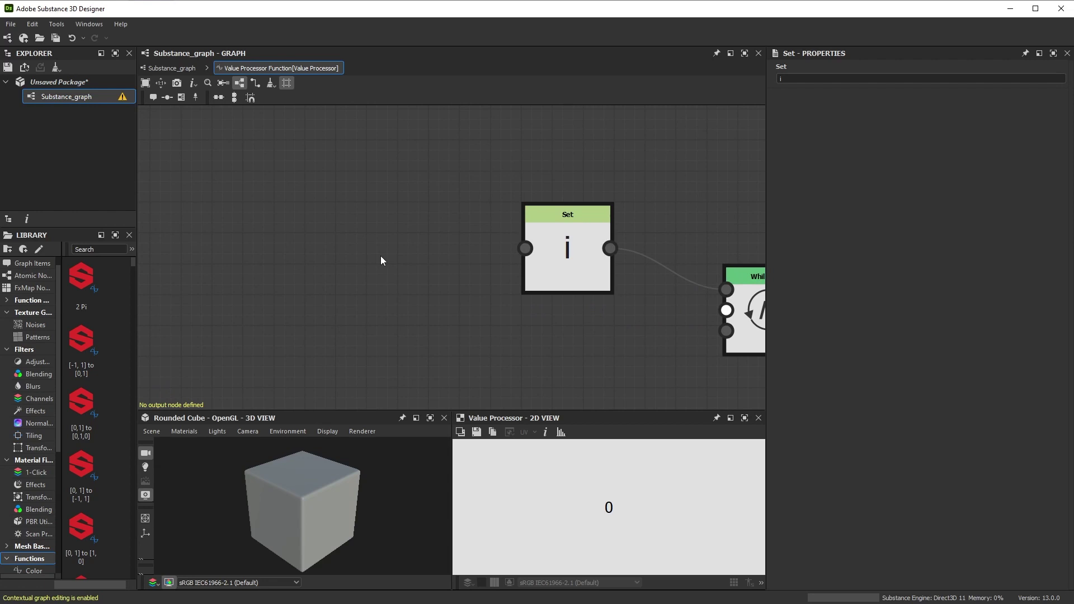
- Feed a Float node with value 0 into the Set i node
key("space")
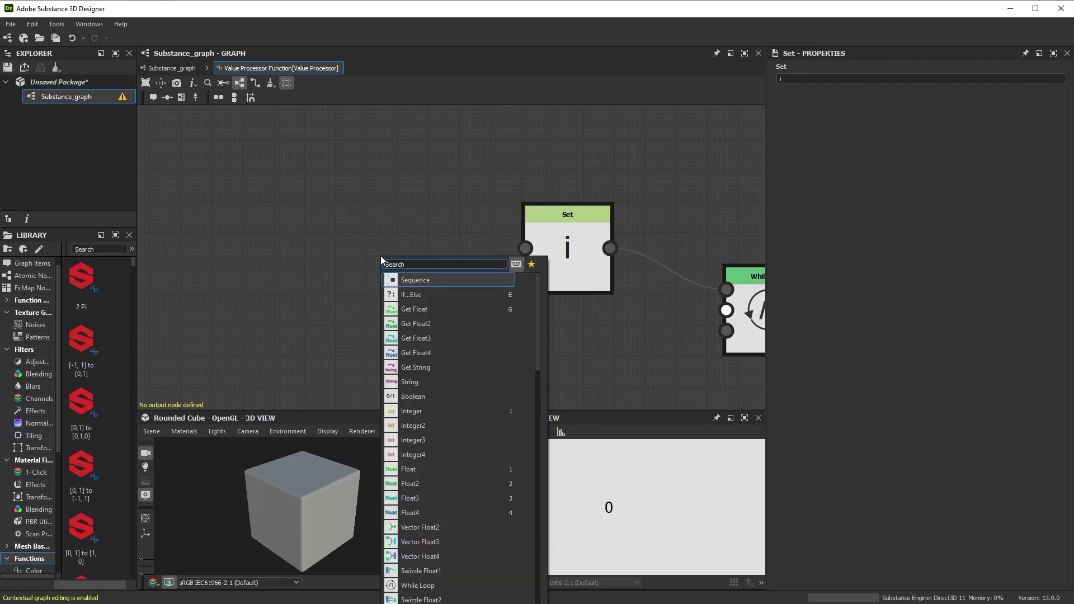
type("flo")
left_click(417, 280)
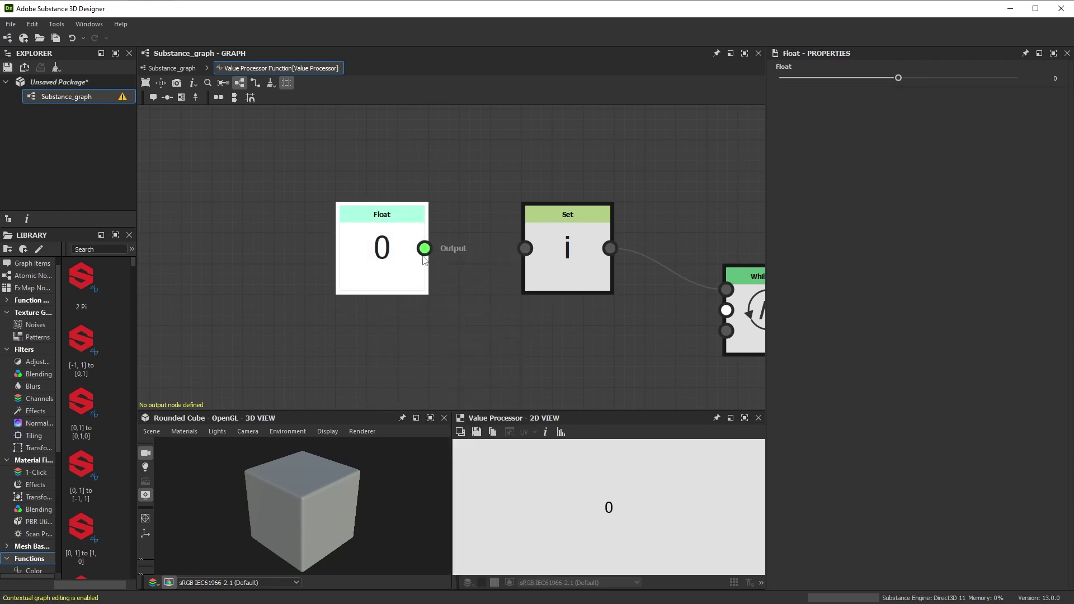
left_click_drag(425, 248, 525, 248)
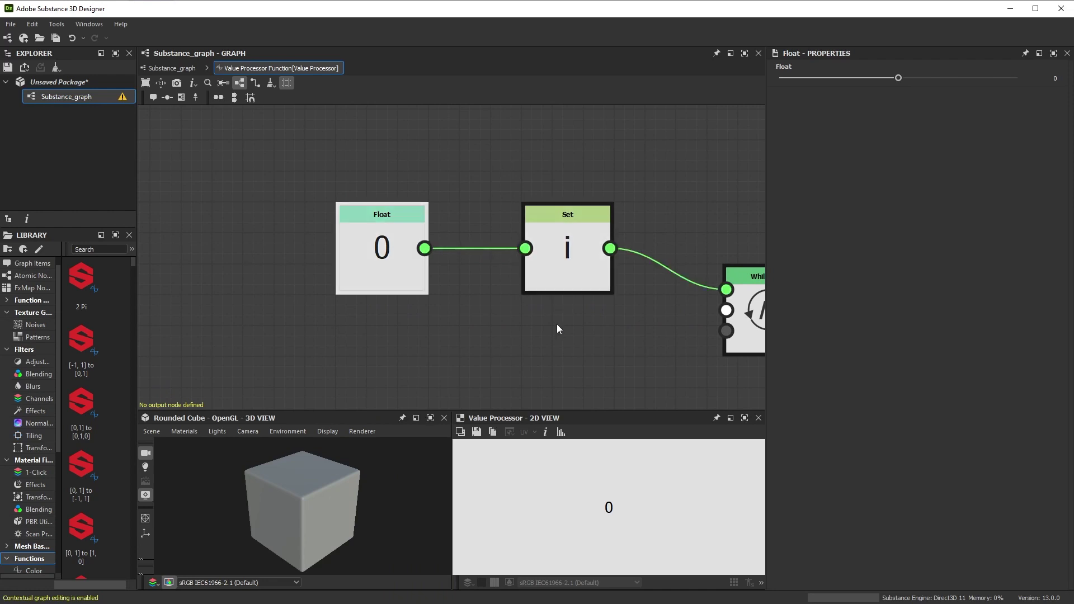
middle_click_drag(558, 325, 455, 313)
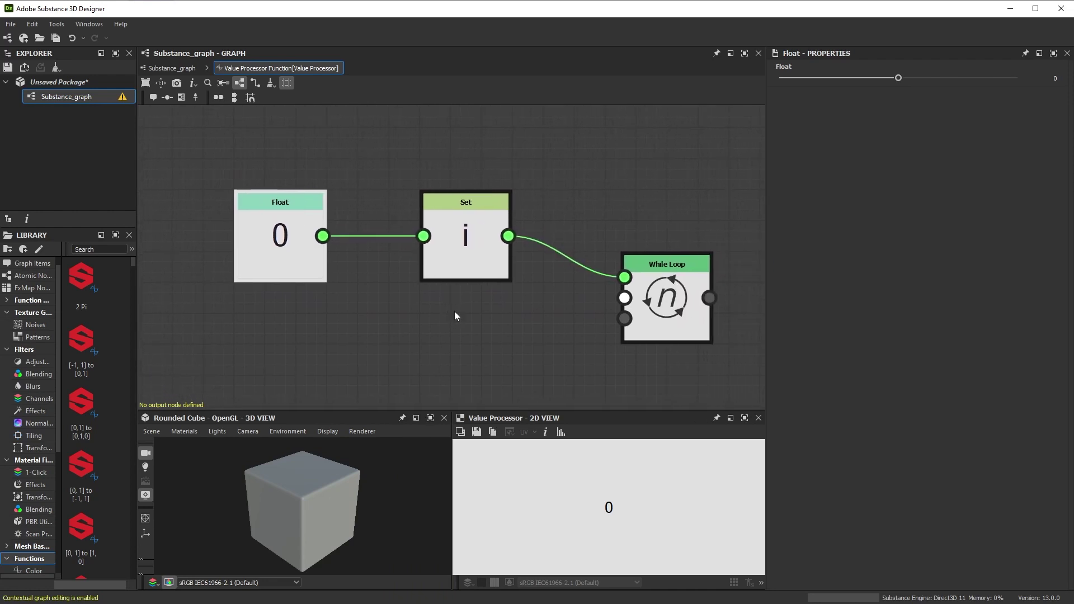
scroll(455, 311, "down", 2)
left_click_drag(307, 321, 427, 176)
- Add a Greater or Equal node and a Get Float node reading variable i
key("space")
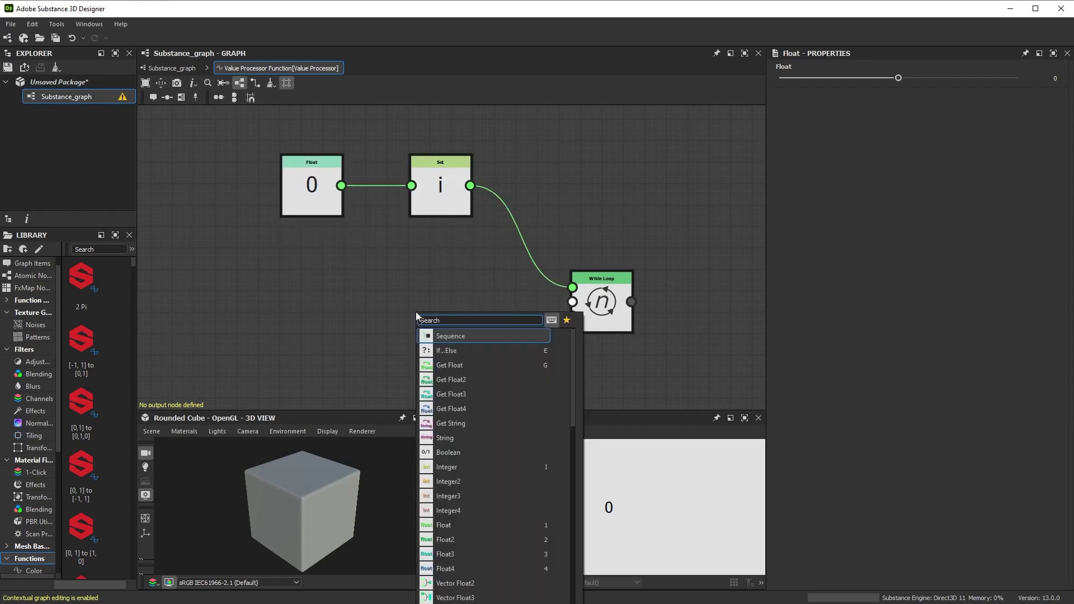
type("great")
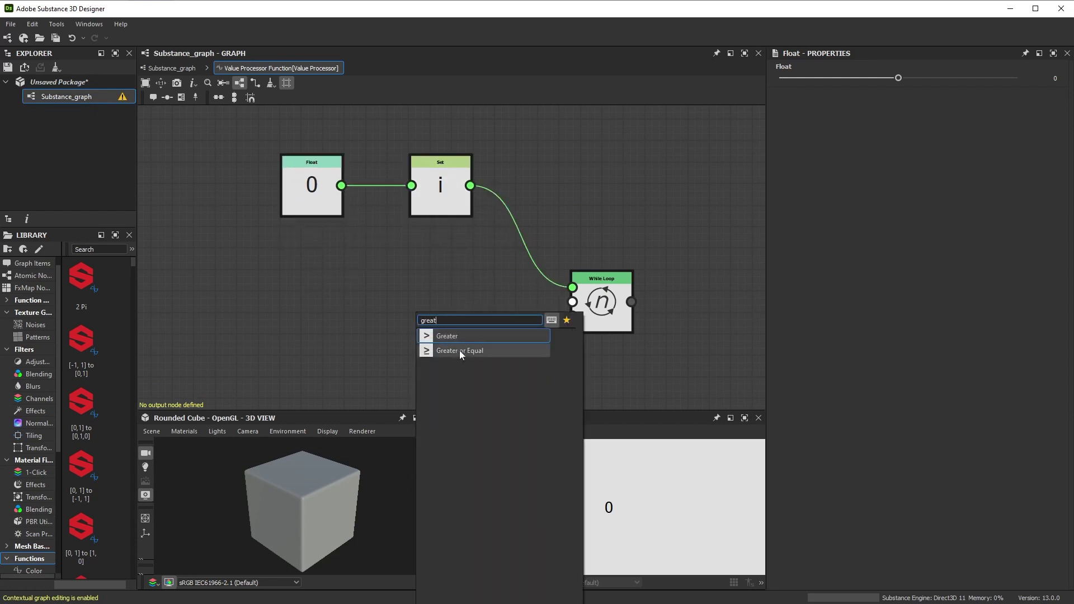
left_click(461, 351)
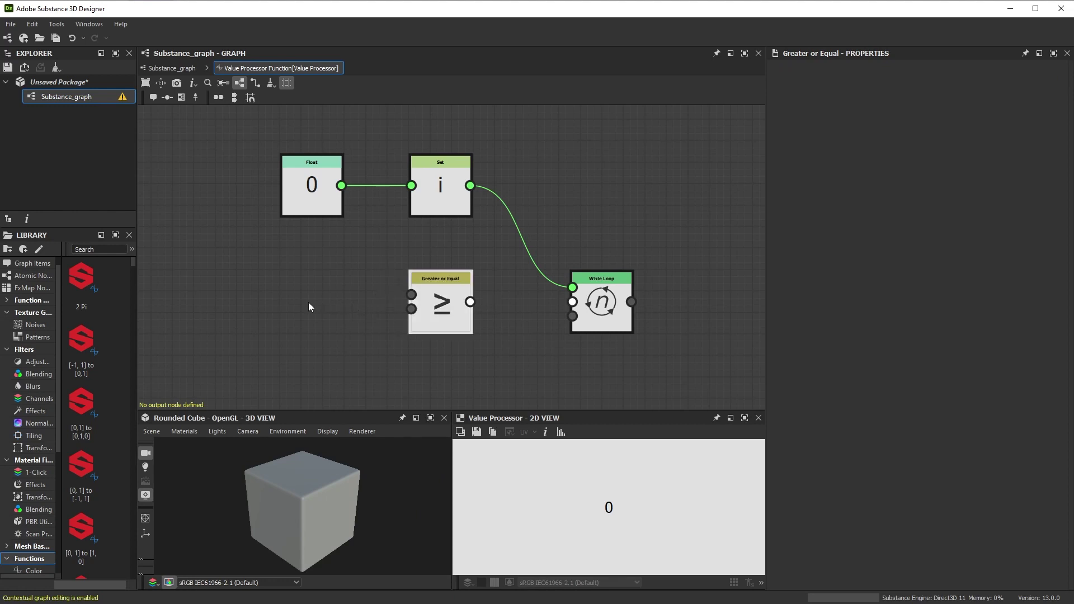
key("space")
type("get")
left_click(277, 324)
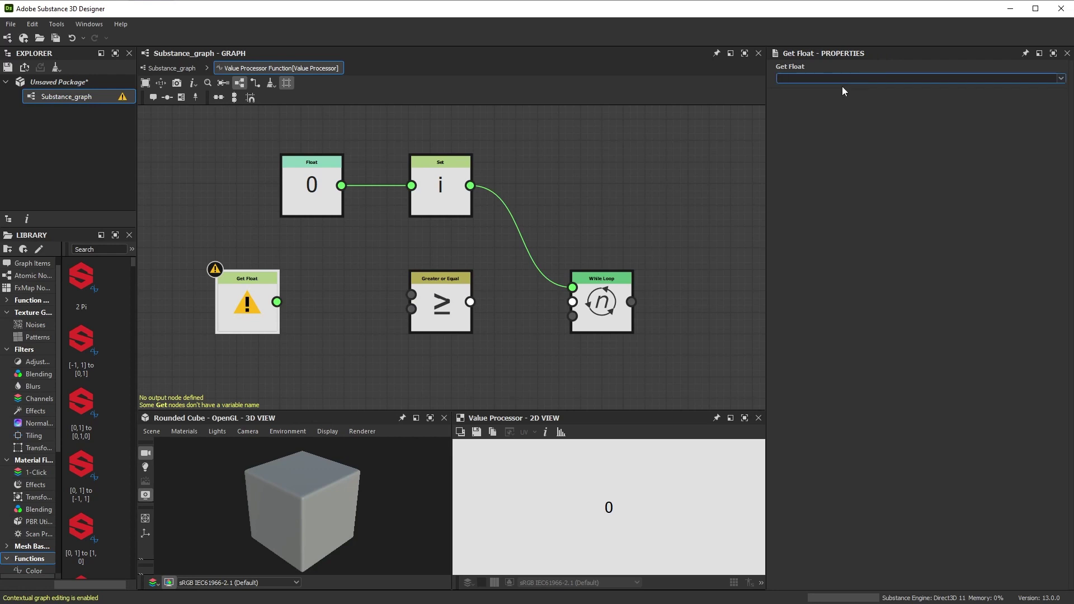
type("i")
left_click_drag(246, 302, 290, 281)
middle_click_drag(286, 359, 330, 310)
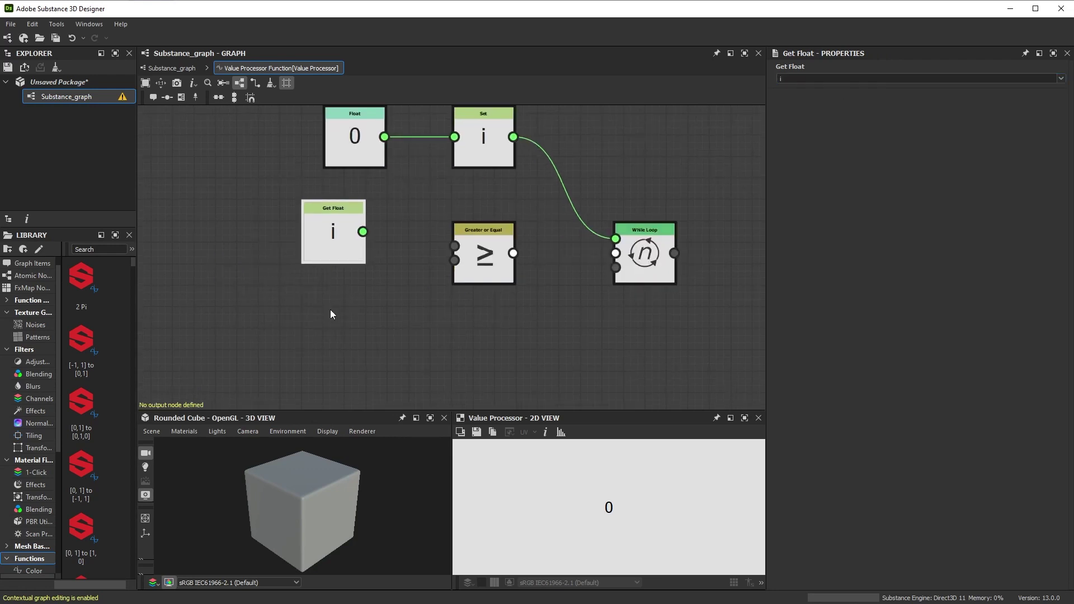
left_click(321, 311)
- Add a Float of 10, then wire Get Float i and Float 10 into Greater or Equal
key("space")
type("flo")
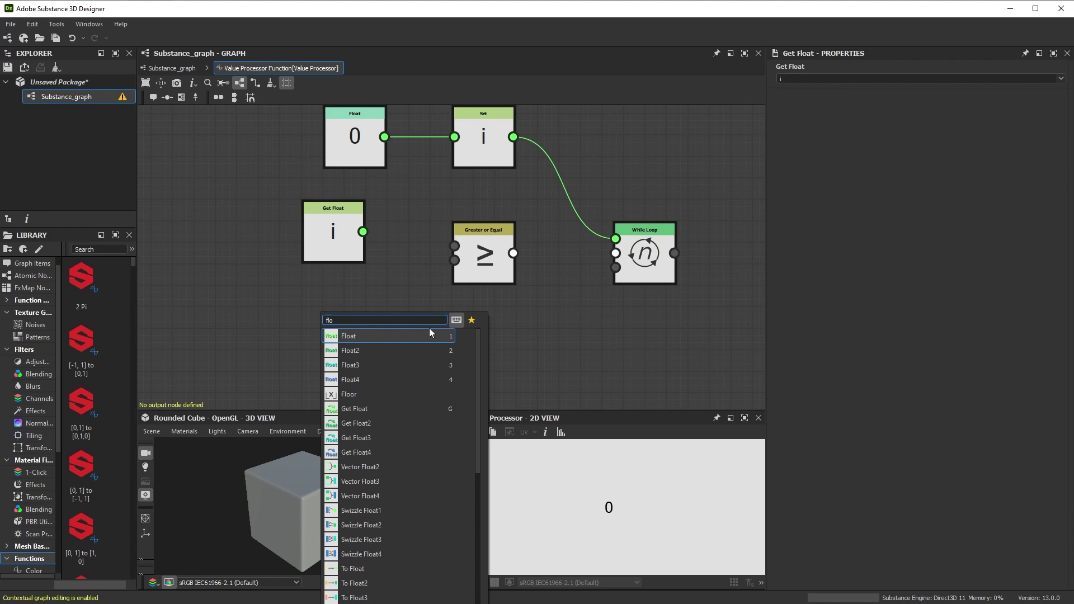
left_click(429, 332)
double_click(1052, 78)
type("10")
key("Return")
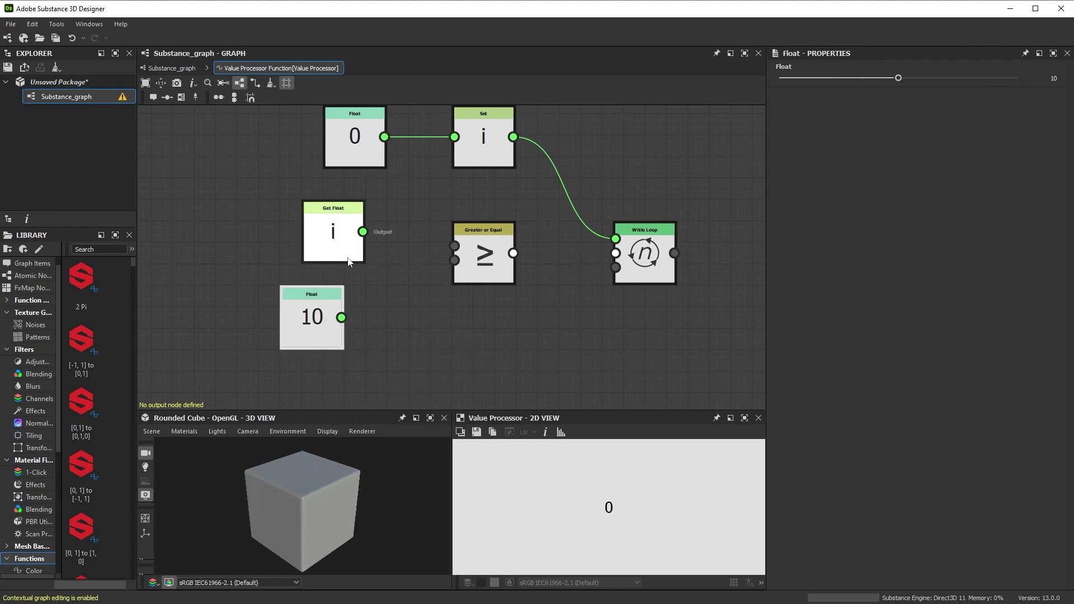
left_click_drag(363, 232, 454, 247)
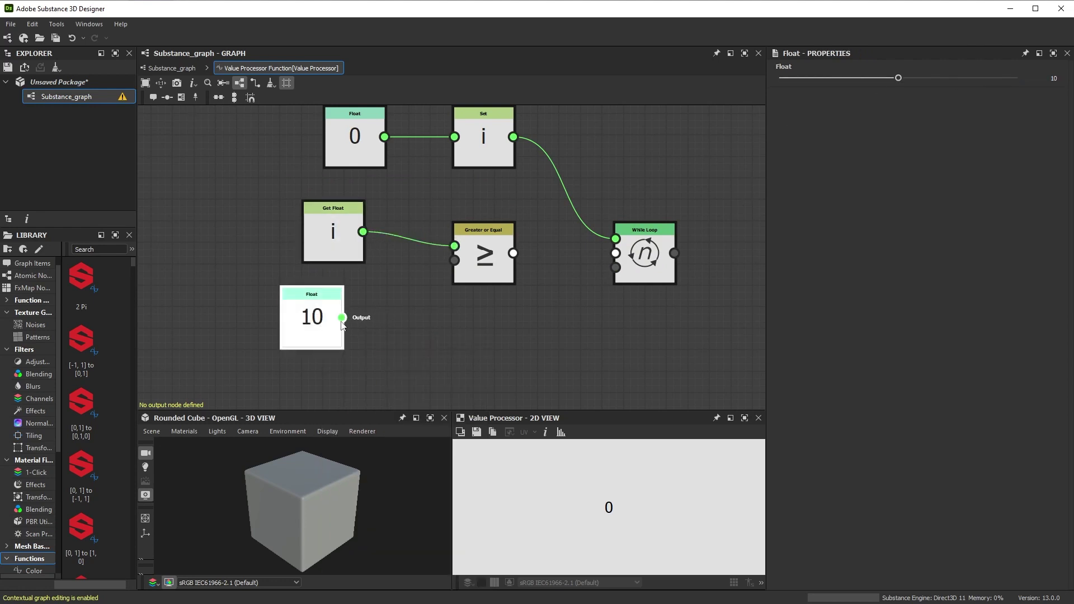
left_click_drag(341, 317, 611, 258)
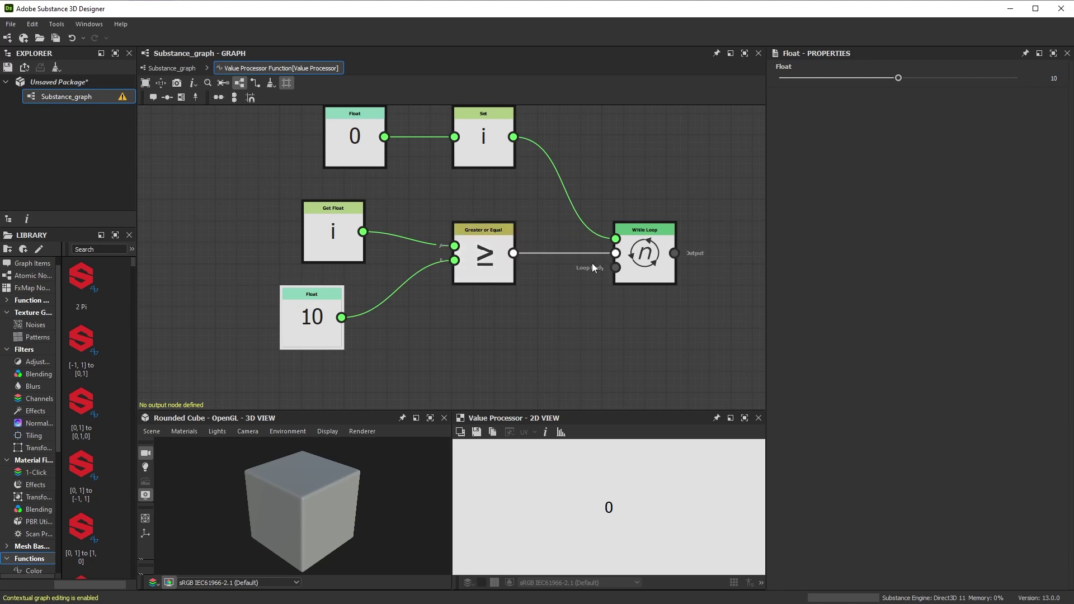
scroll(502, 309, "down", 5)
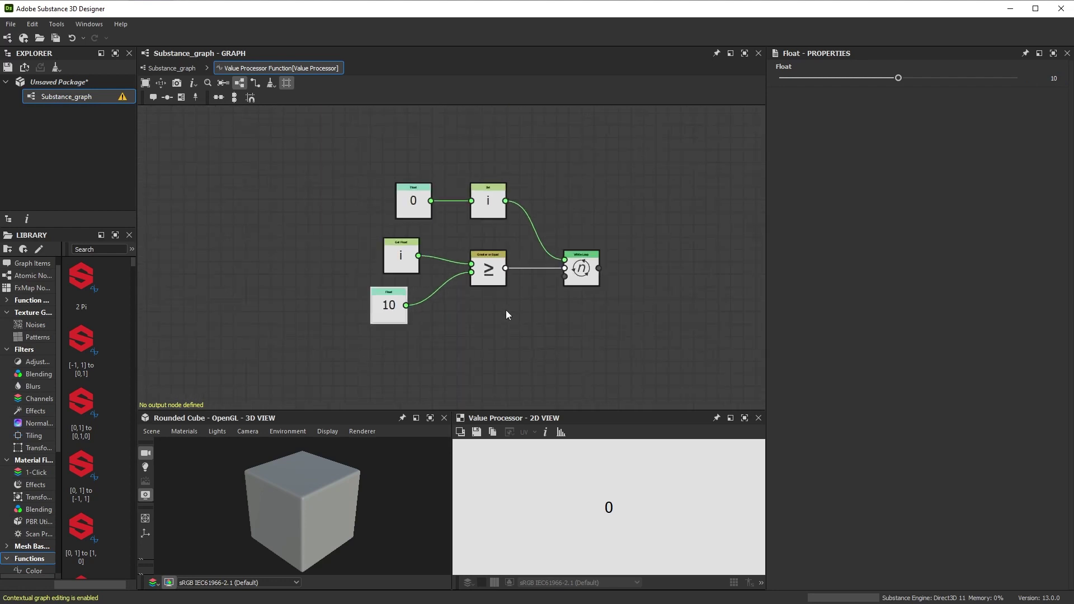
middle_click_drag(506, 310, 501, 276)
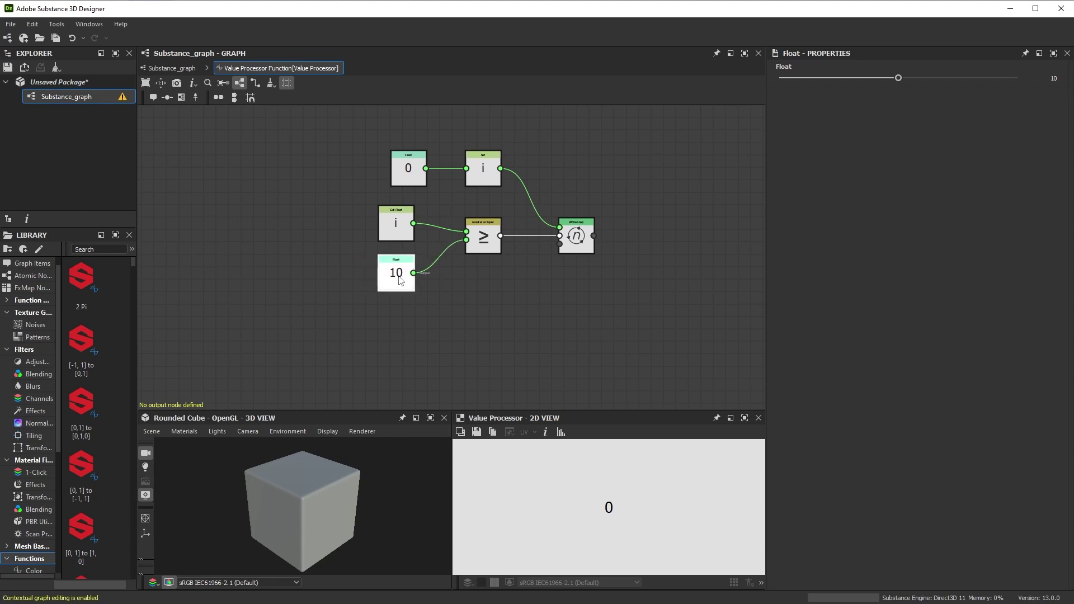
middle_click_drag(456, 360, 456, 320)
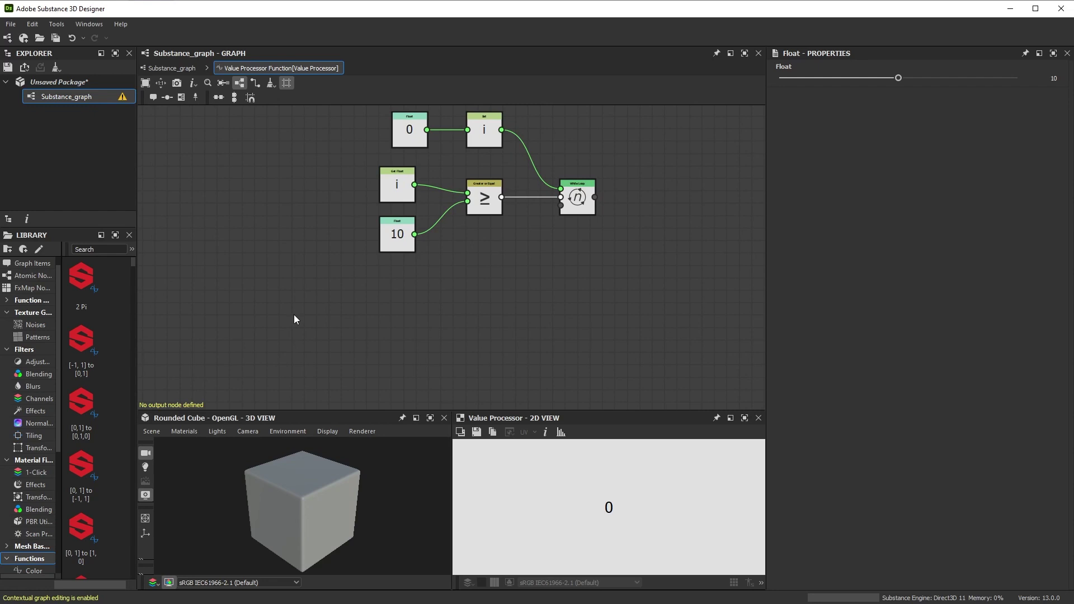
- Add a Get Float i node linked into a new Add node
key("space")
type("get")
left_click(351, 339)
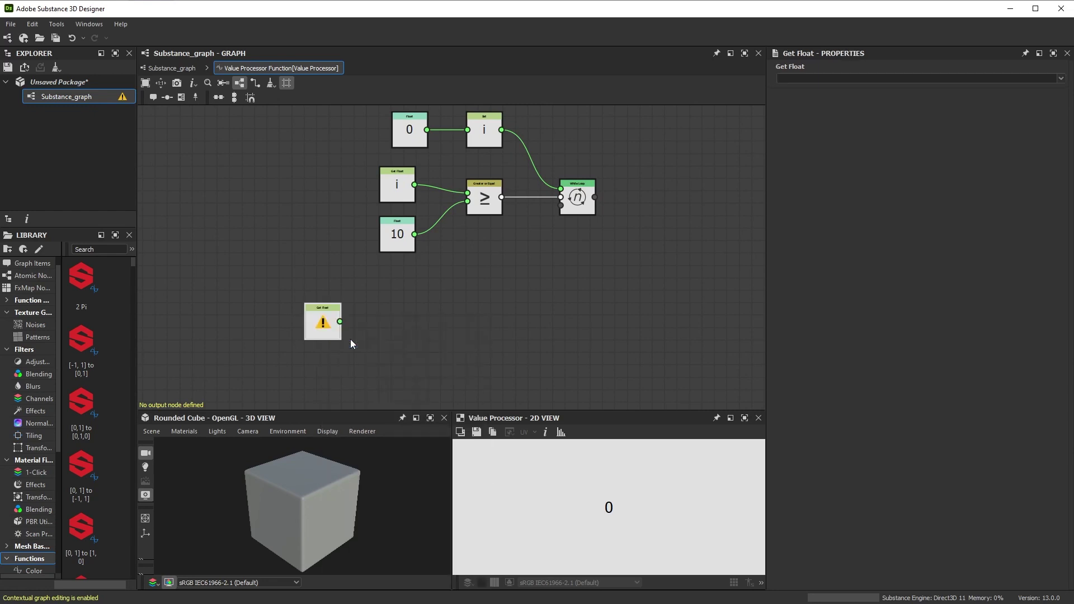
left_click(863, 79)
key("Return")
left_click_drag(340, 322, 474, 355)
type("add")
left_click(421, 340)
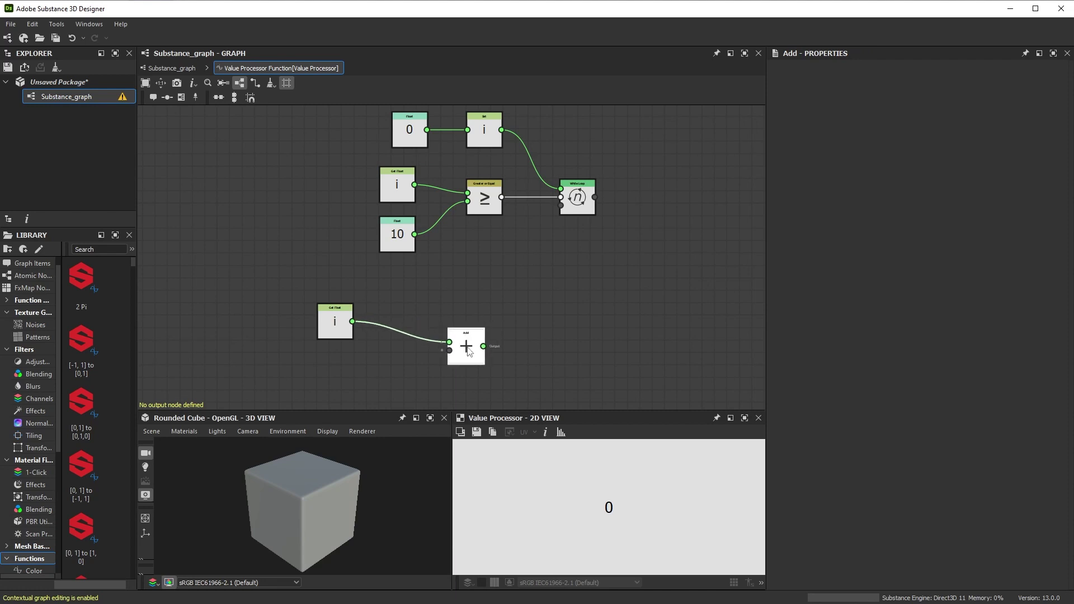
- Paste a Float node, set it to 1, and connect it to the Add node's second input
key("ctrl+v")
left_click_drag(451, 272, 337, 395)
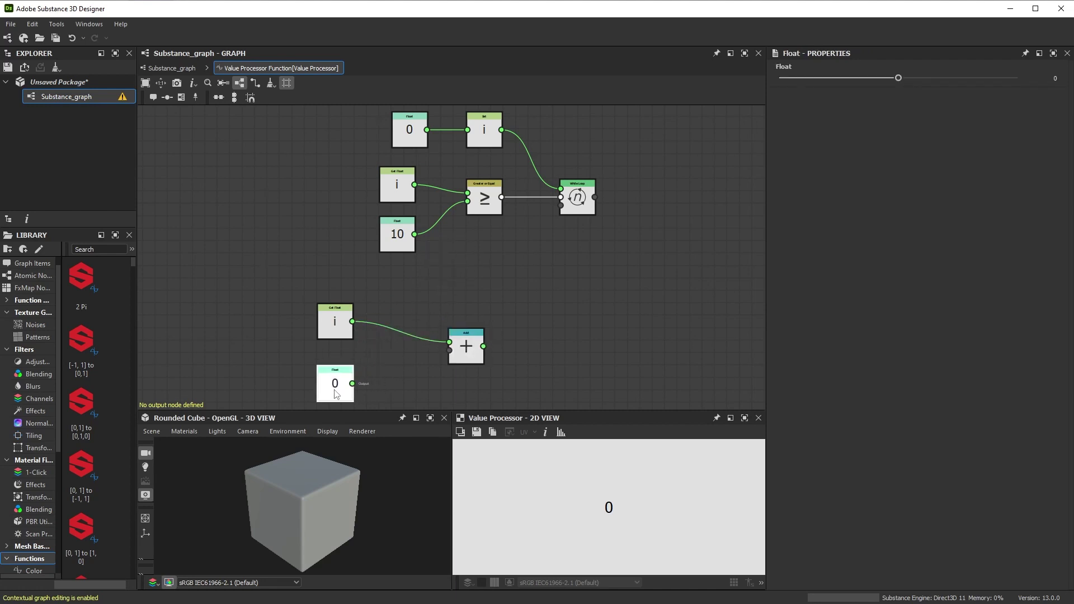
double_click(1056, 78)
type("1")
key("Return")
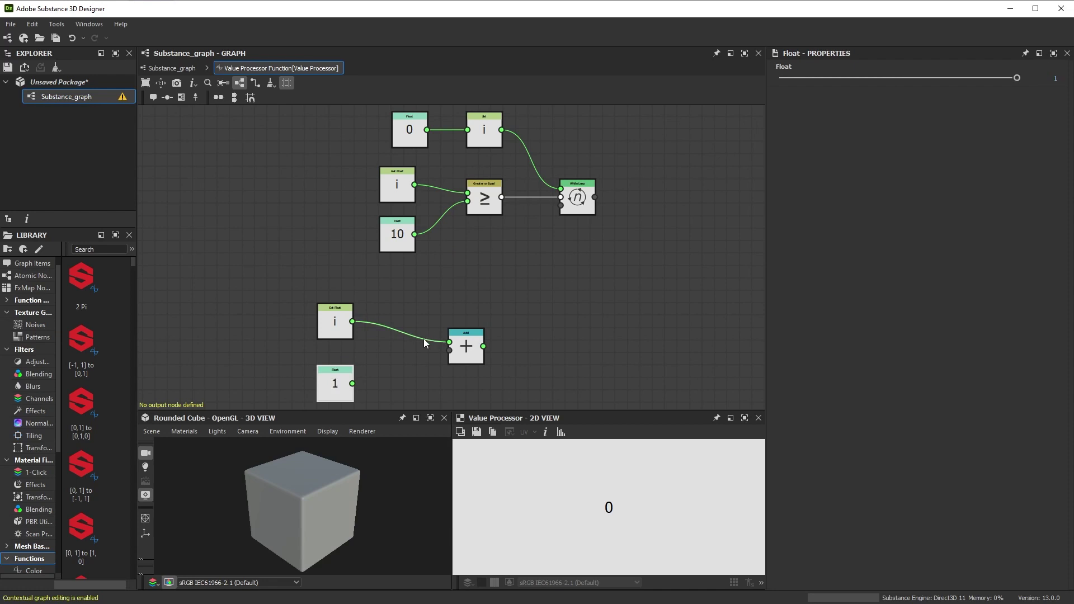
left_click_drag(352, 383, 449, 351)
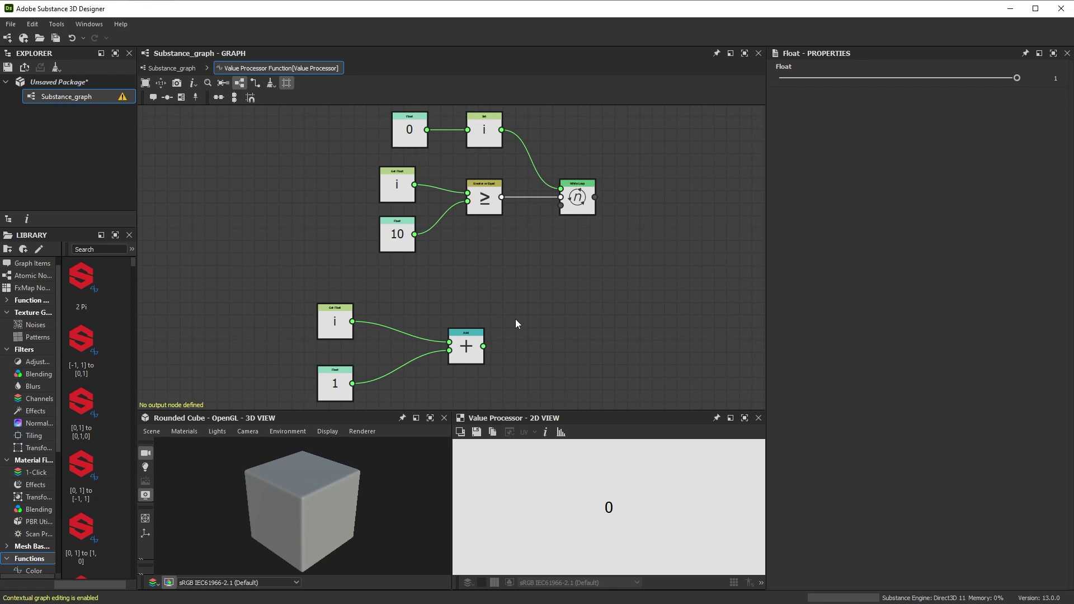
left_click_drag(466, 339, 435, 339)
- Store the Add result in a Set i node wired to the While Loop's Loop Body
key("space")
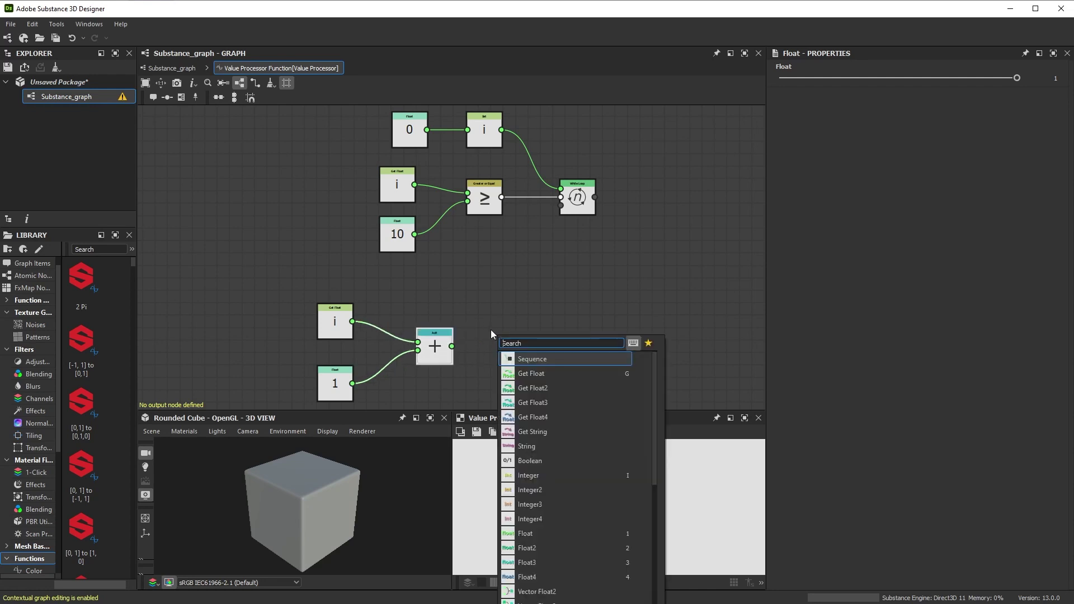
type("set")
left_click(556, 358)
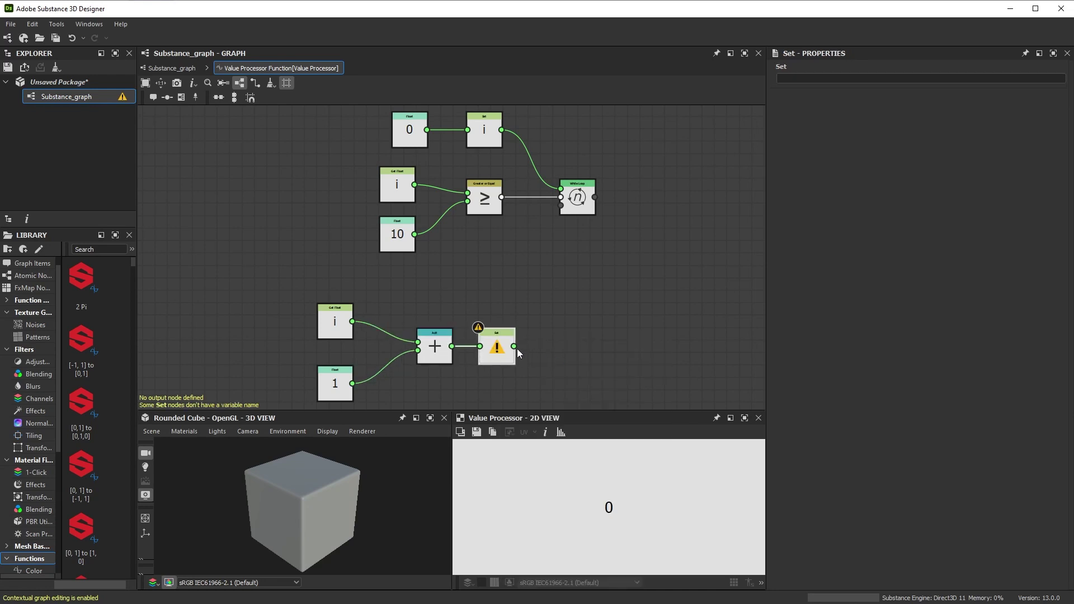
left_click(799, 79)
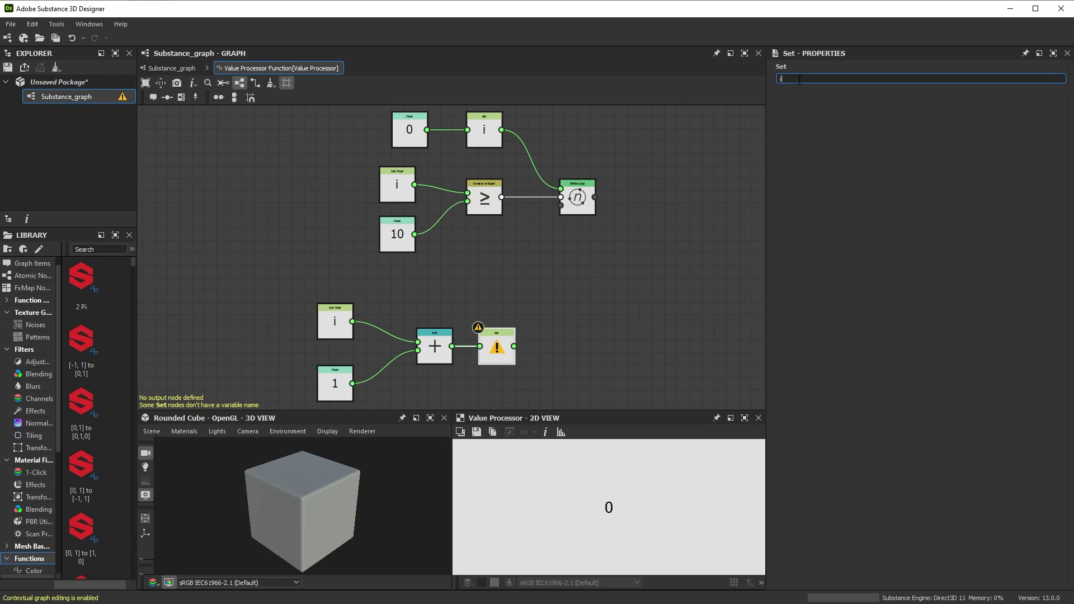
key("Return")
left_click_drag(514, 347, 562, 210)
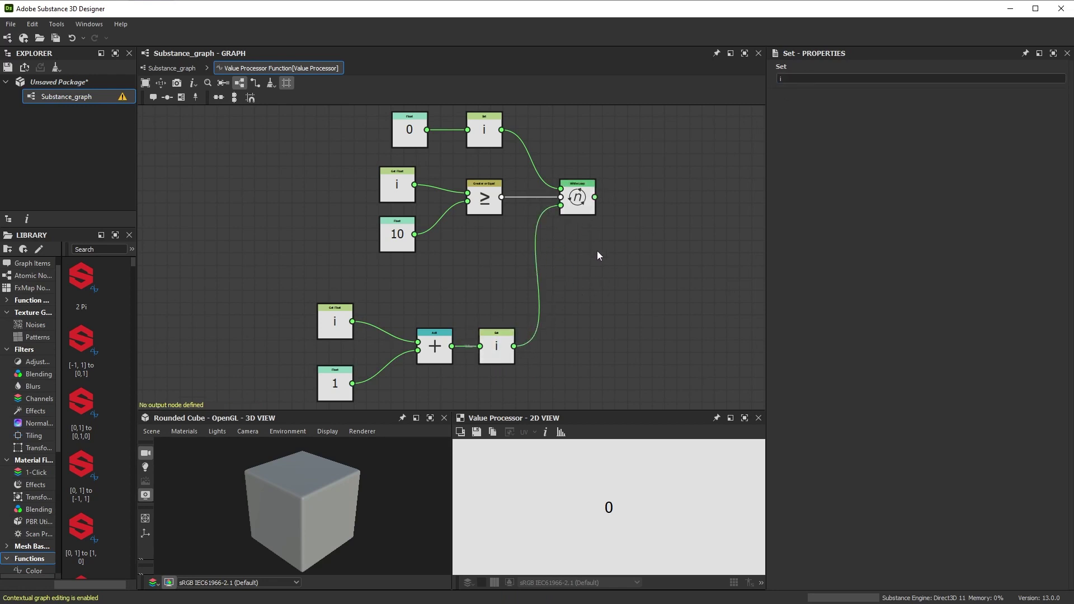
- Set the While Loop as output node, then select the Value Processor back in Substance_graph
scroll(601, 194, "up", 5)
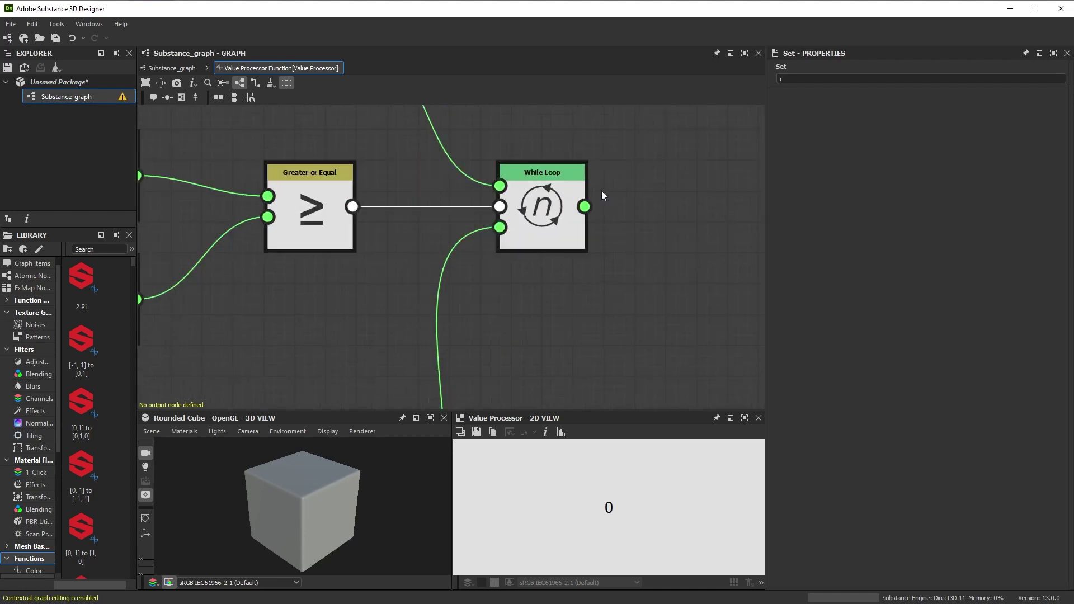
left_click(535, 221)
right_click(492, 216)
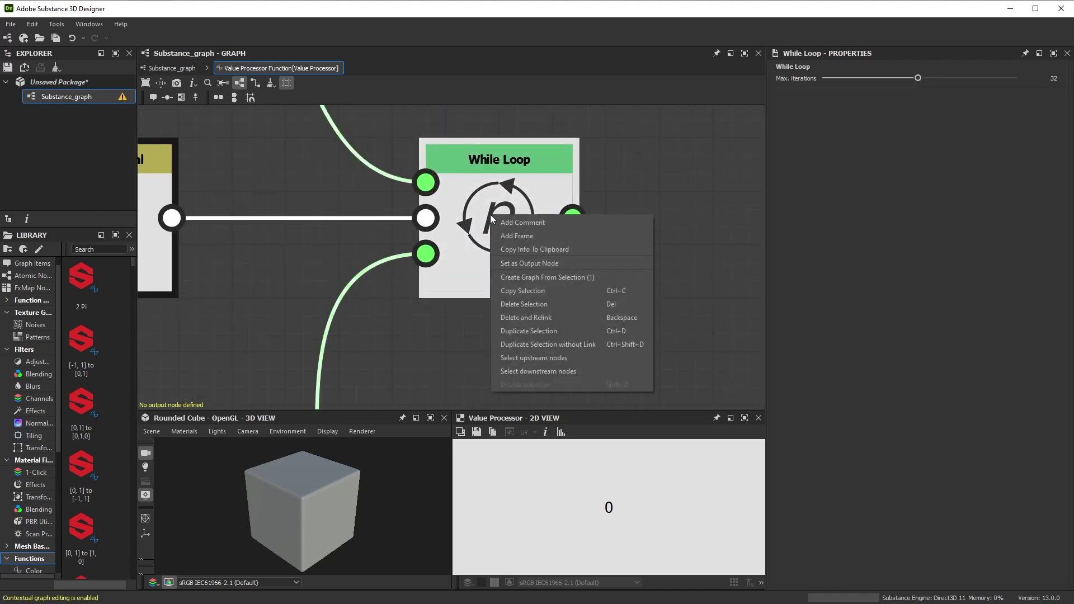
left_click(535, 263)
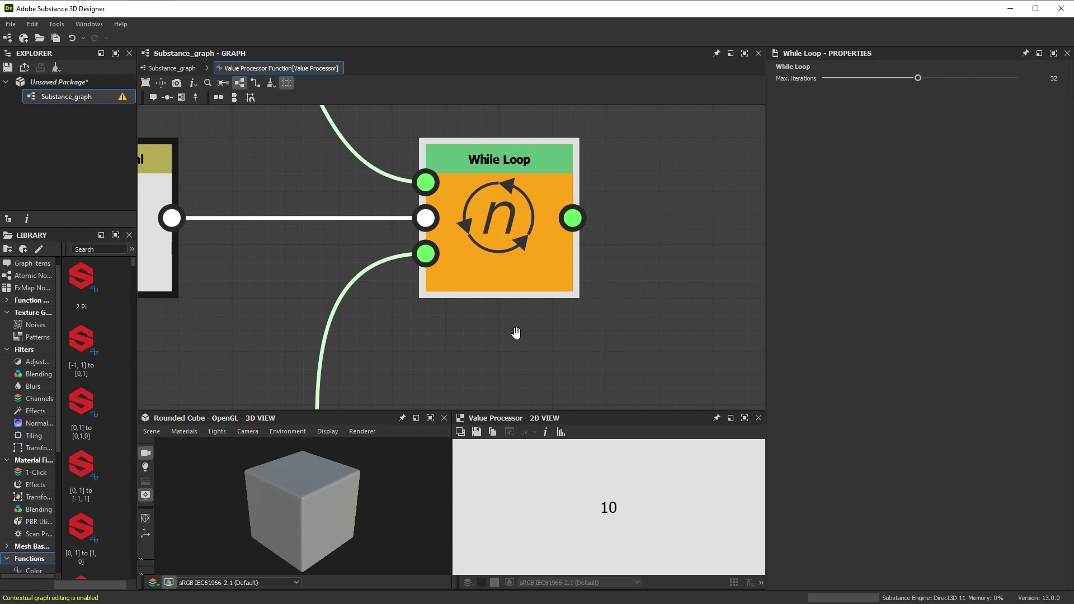
scroll(546, 309, "down", 5)
scroll(540, 258, "down", 2)
left_click(173, 68)
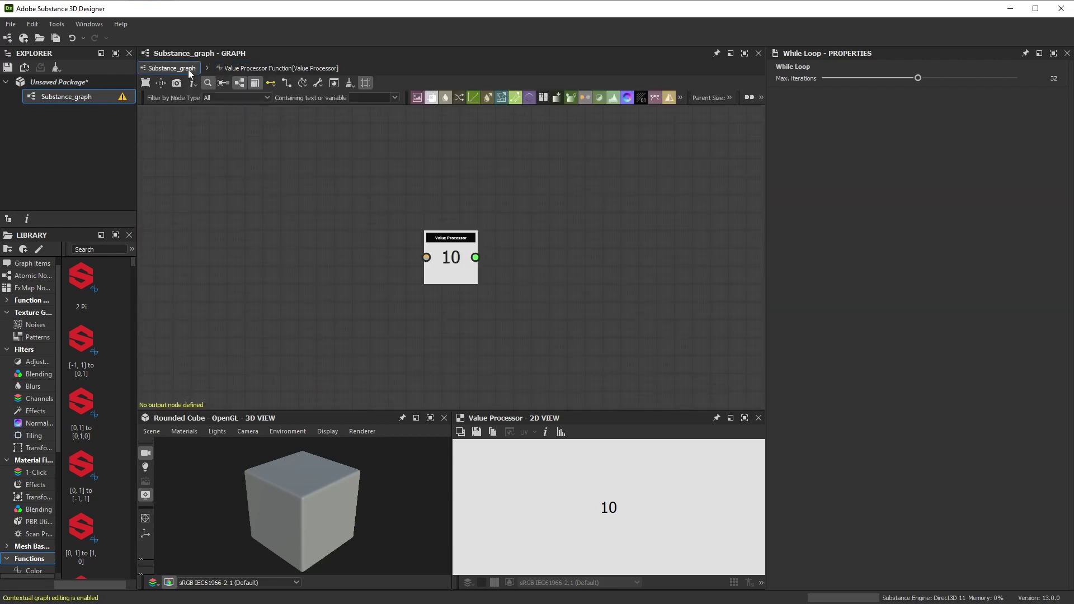
left_click(458, 263)
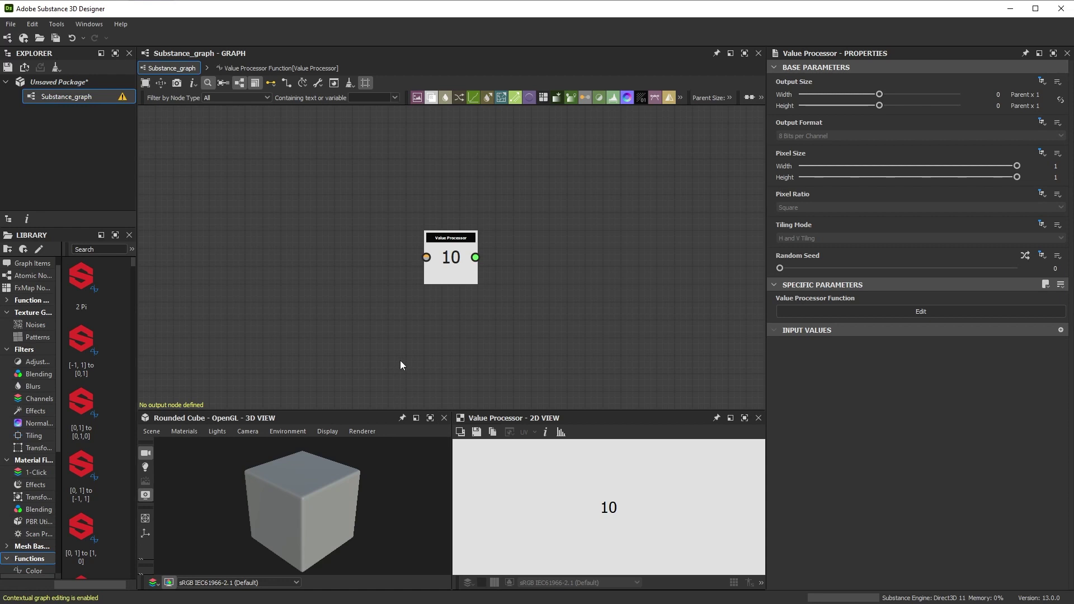
left_click(275, 67)
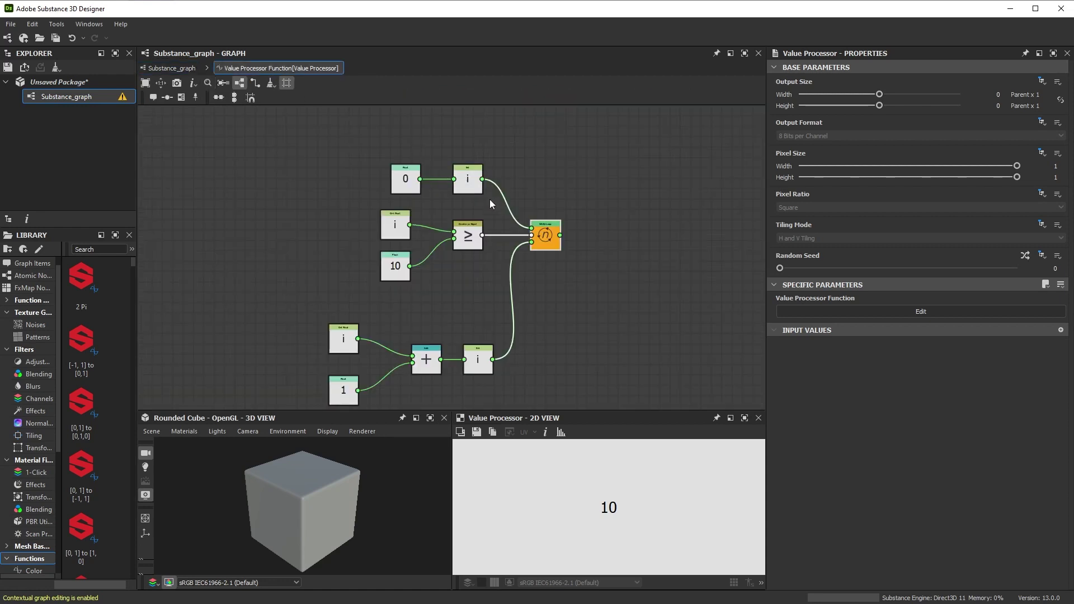
left_click(545, 236)
scroll(581, 213, "up", 2)
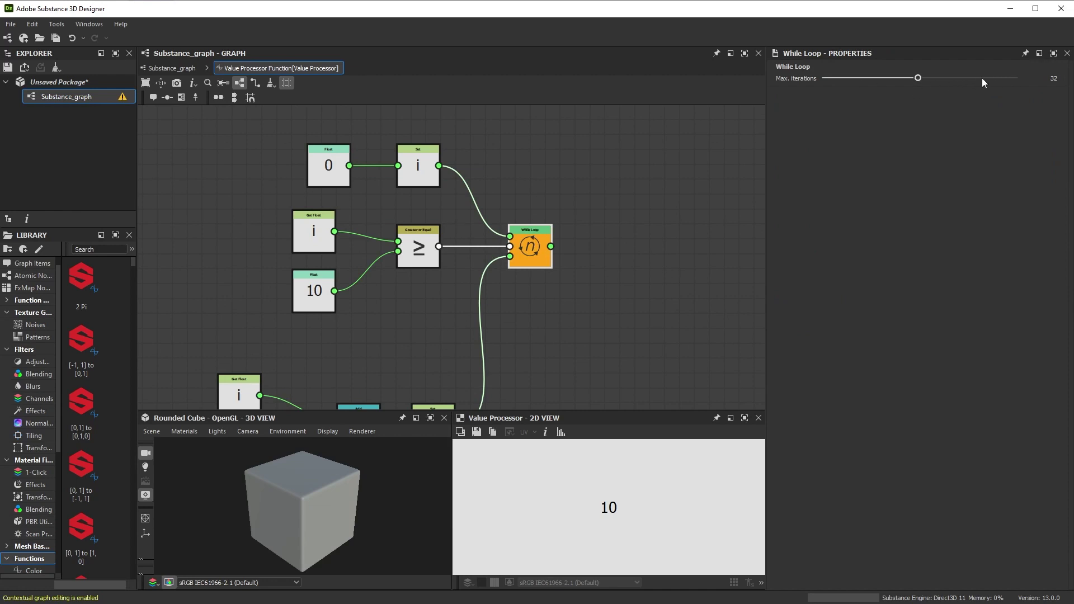
mouse_move(921, 78)
left_mouse_down()
mouse_move(974, 82)
mouse_move(919, 88)
left_mouse_up()
left_click(1055, 78)
type("1000000000")
key("Return")
left_click(1044, 78)
type("32")
key("Return")
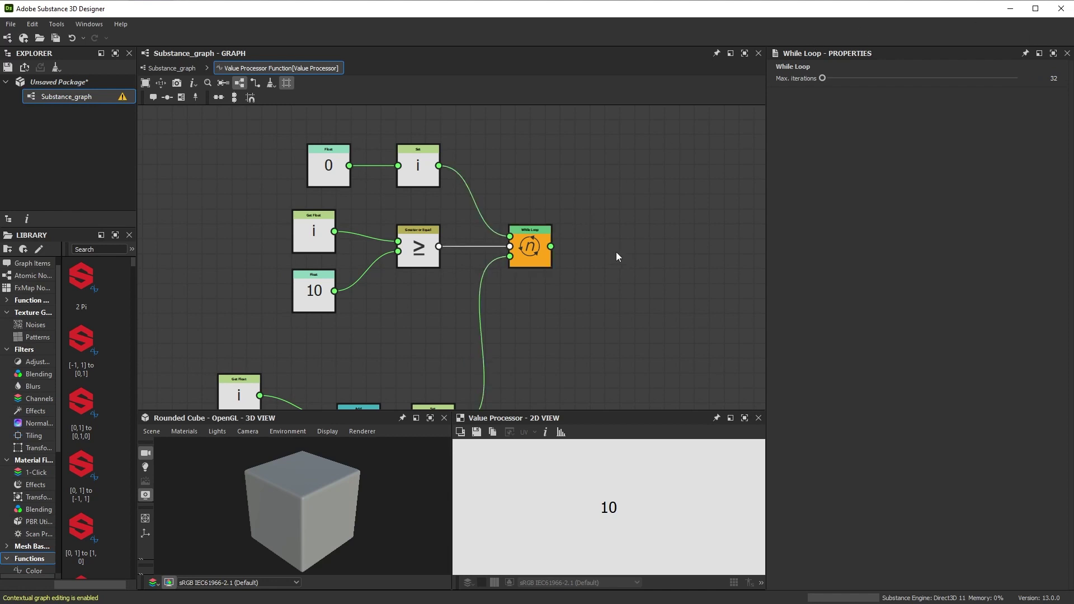
key("f")
middle_click_drag(559, 372, 575, 360)
- Add a Frame around the increment nodes and title it 'Loop Body'
key("space")
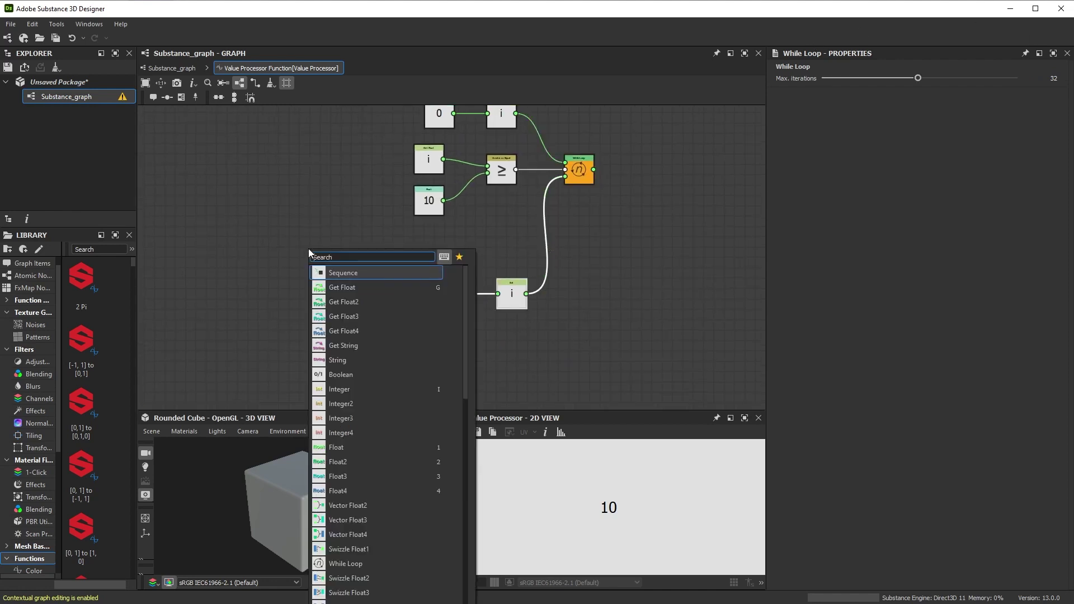
type("frame")
key("Return")
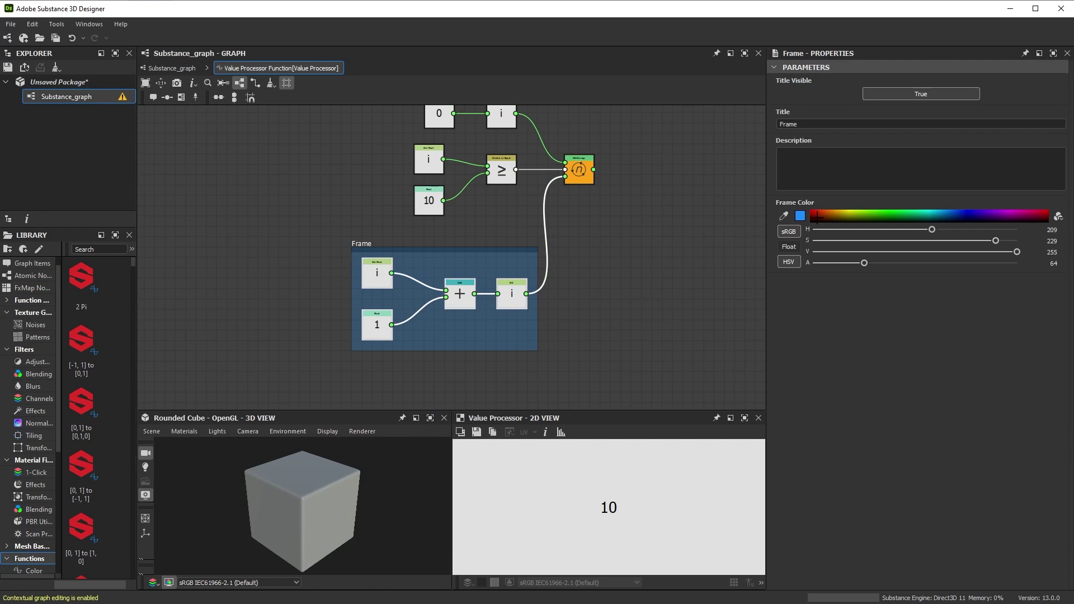
key("ctrl+a")
type("L")
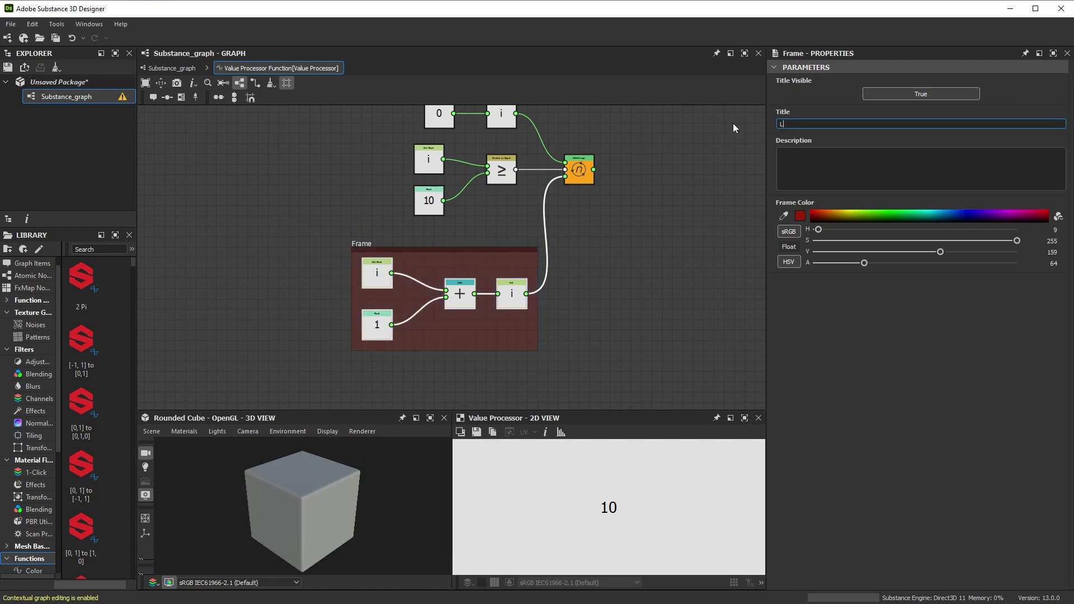
type("oop Body")
key("Return")
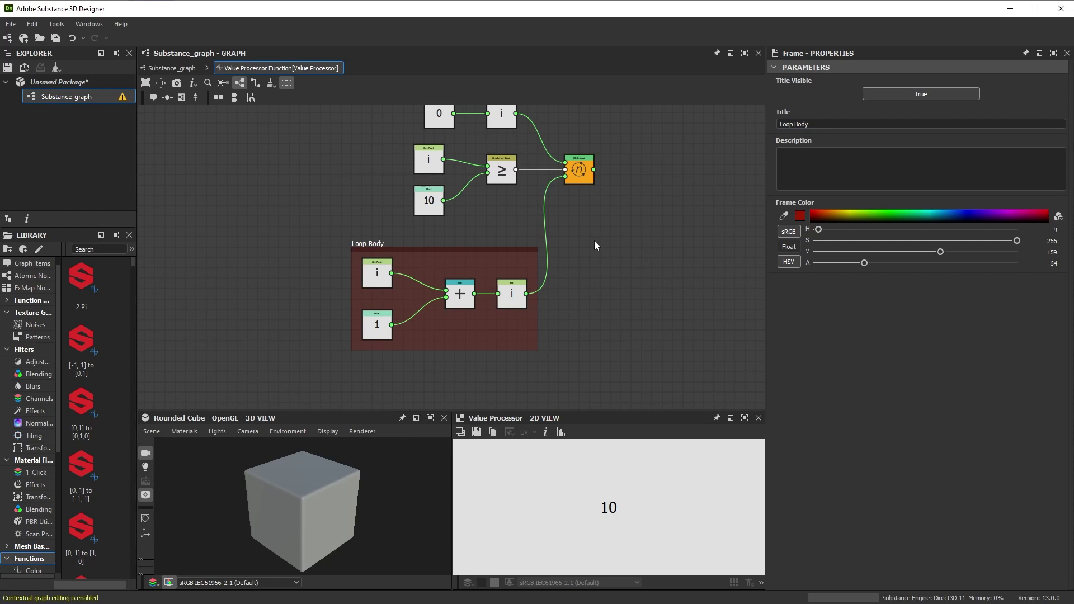
middle_click_drag(595, 241, 576, 276)
key("space")
type("add")
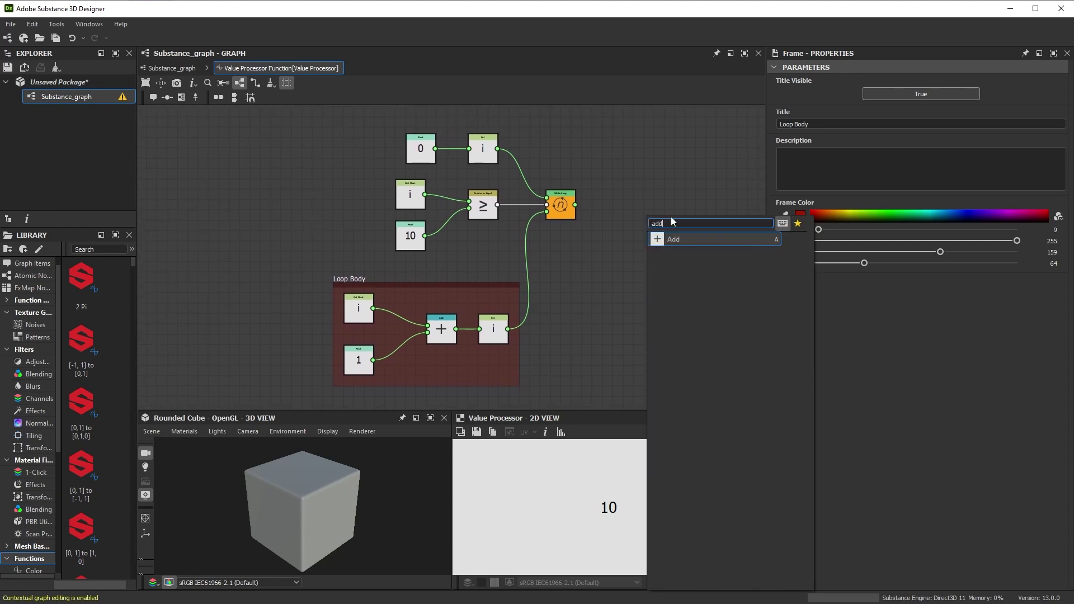
key("Return")
left_click_drag(575, 205, 635, 212)
left_click_drag(508, 329, 634, 218)
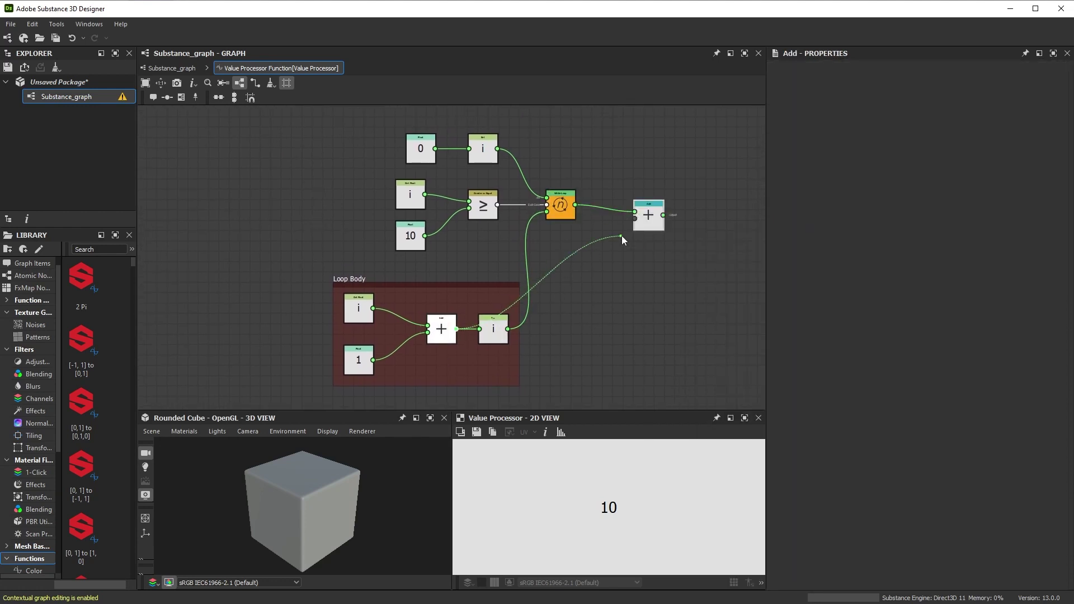
right_click(634, 202)
left_click(728, 262)
left_click(172, 68)
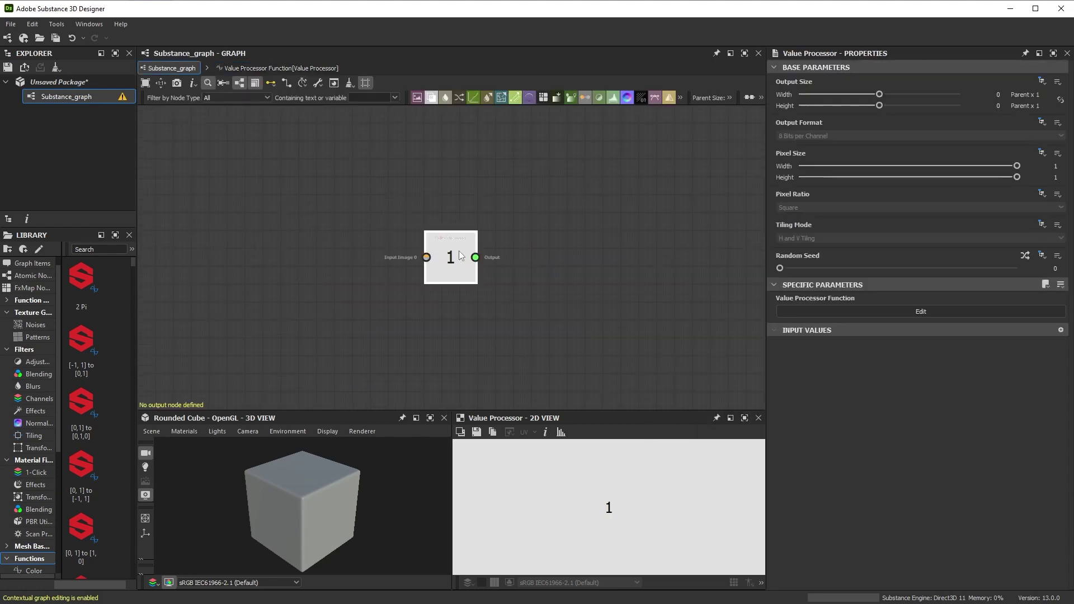
left_click(89, 24)
left_click(106, 137)
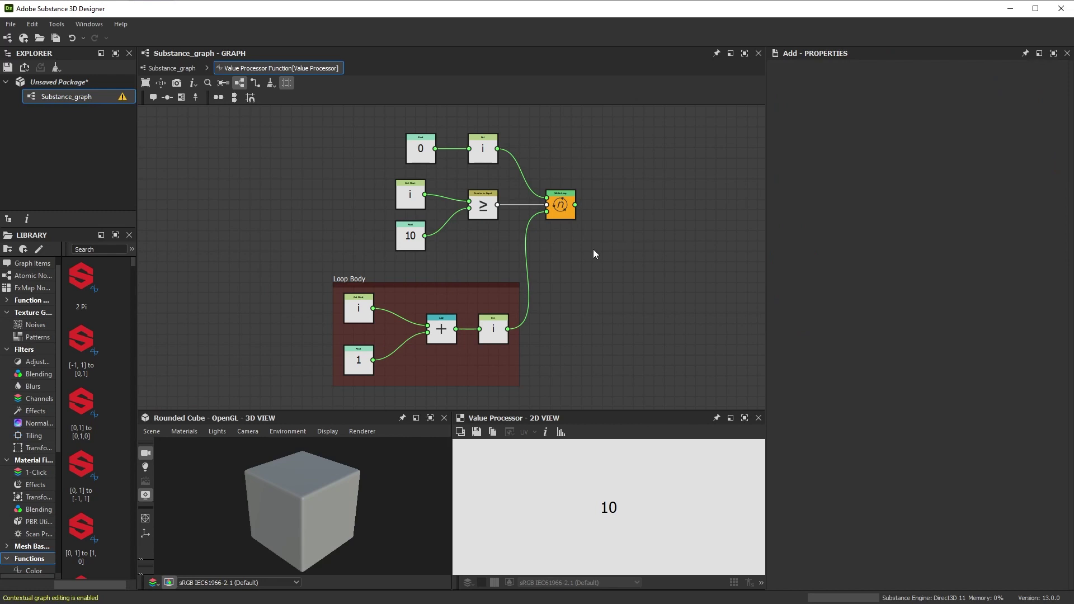
- Open loops_examples.sbs from recent packages, select its Pixel Processor, and enlarge the previews
left_click(10, 24)
mouse_move(38, 62)
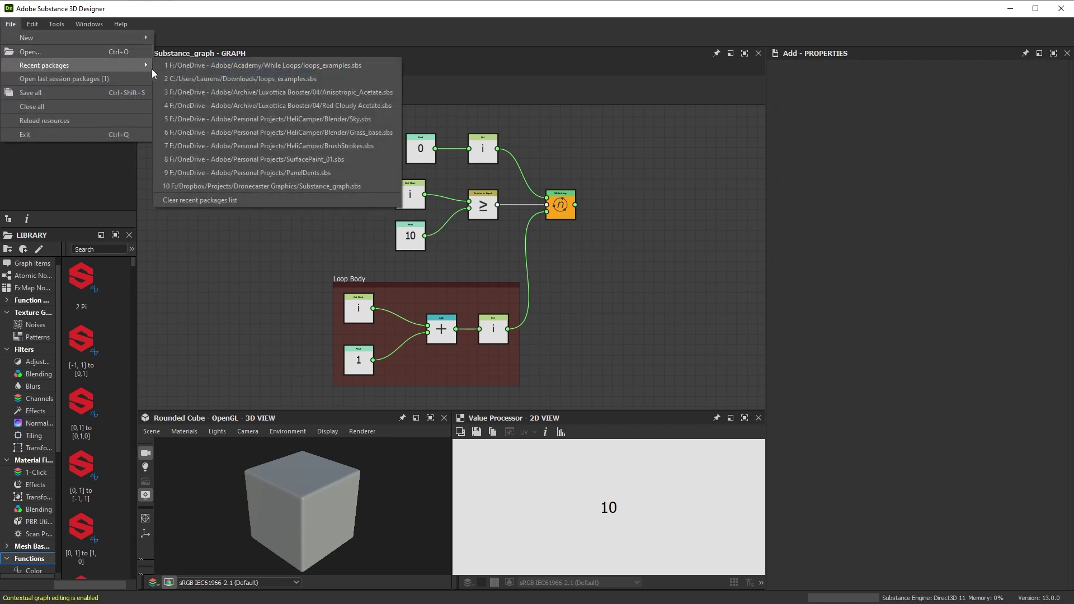
left_click(229, 65)
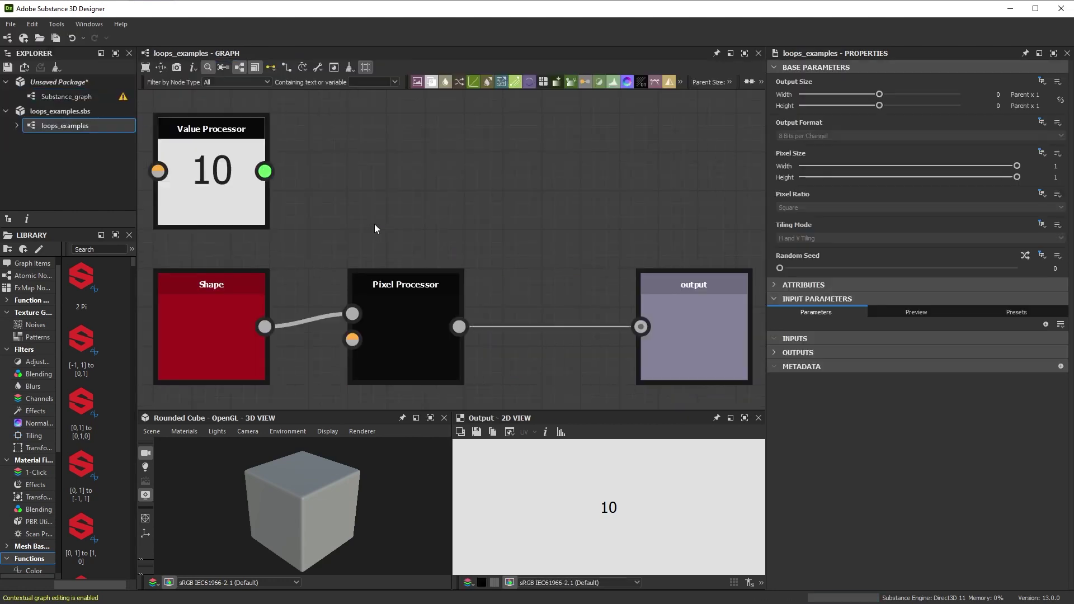
scroll(532, 232, "down", 2)
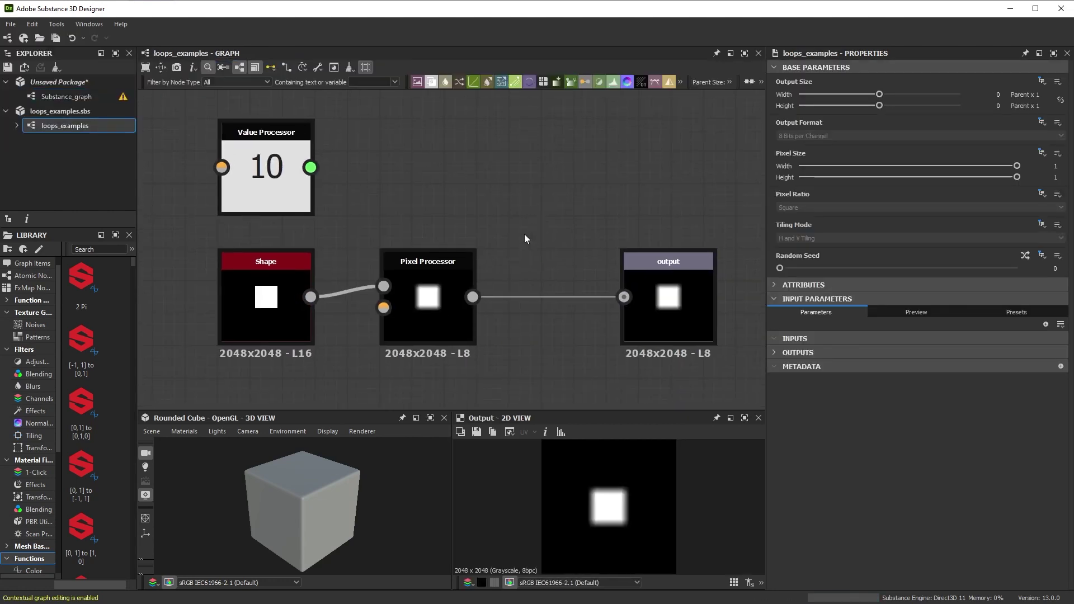
left_click(409, 307)
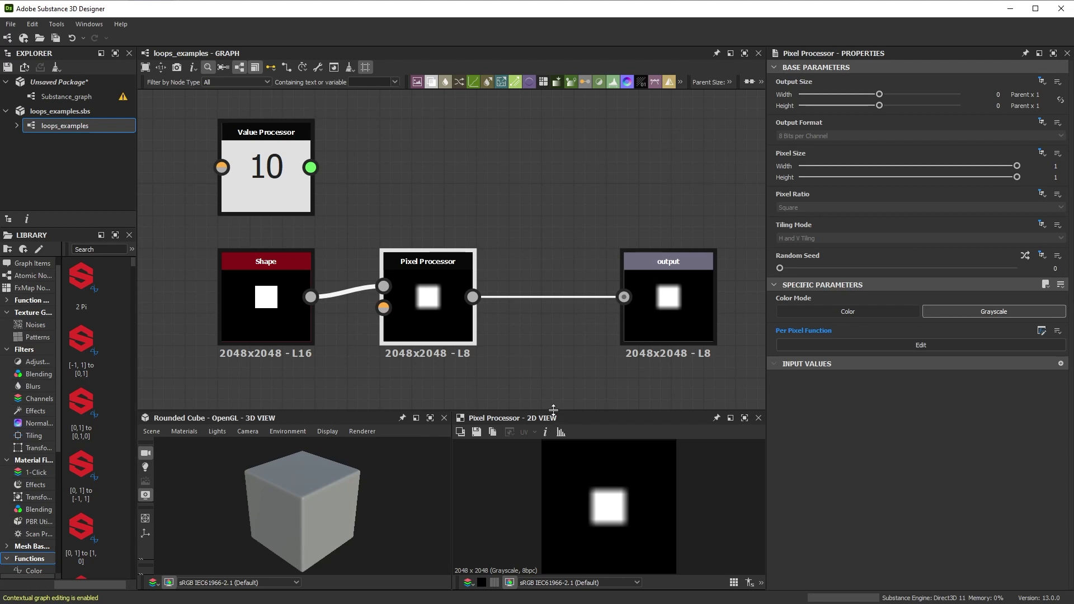
left_click_drag(553, 412, 553, 361)
scroll(614, 487, "up", 3)
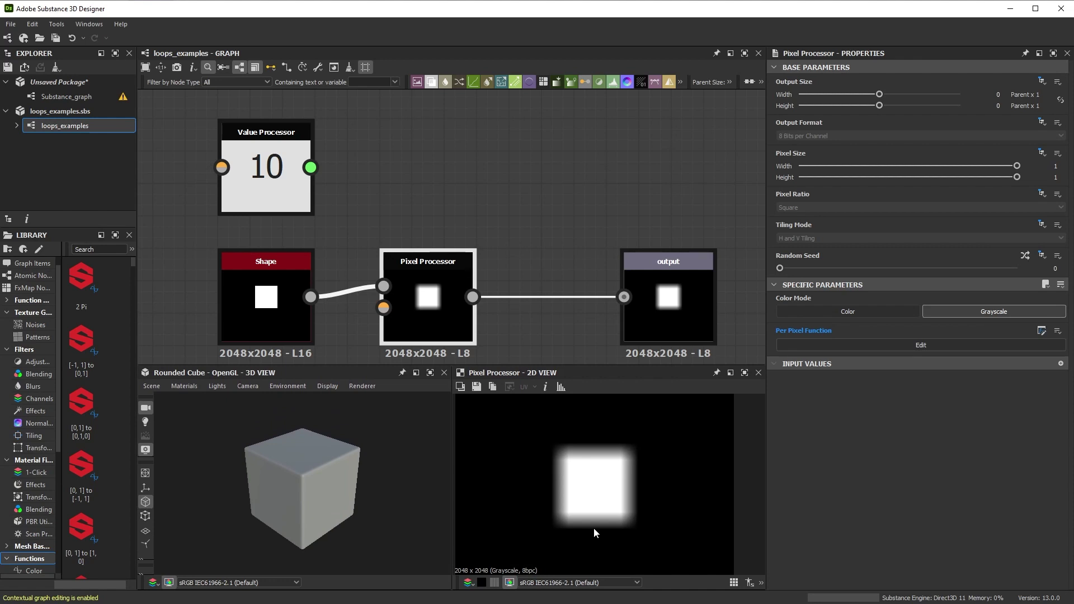
- Open the per-pixel function, widen and heighten the graph area, and centre the loop nodes
left_click(889, 348)
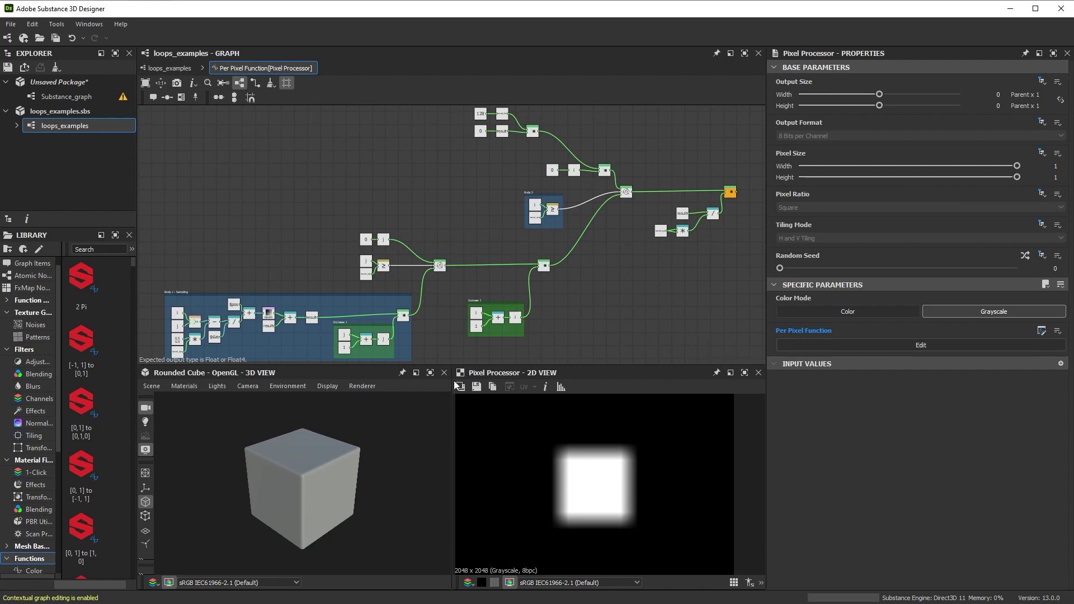
left_click_drag(765, 283, 932, 283)
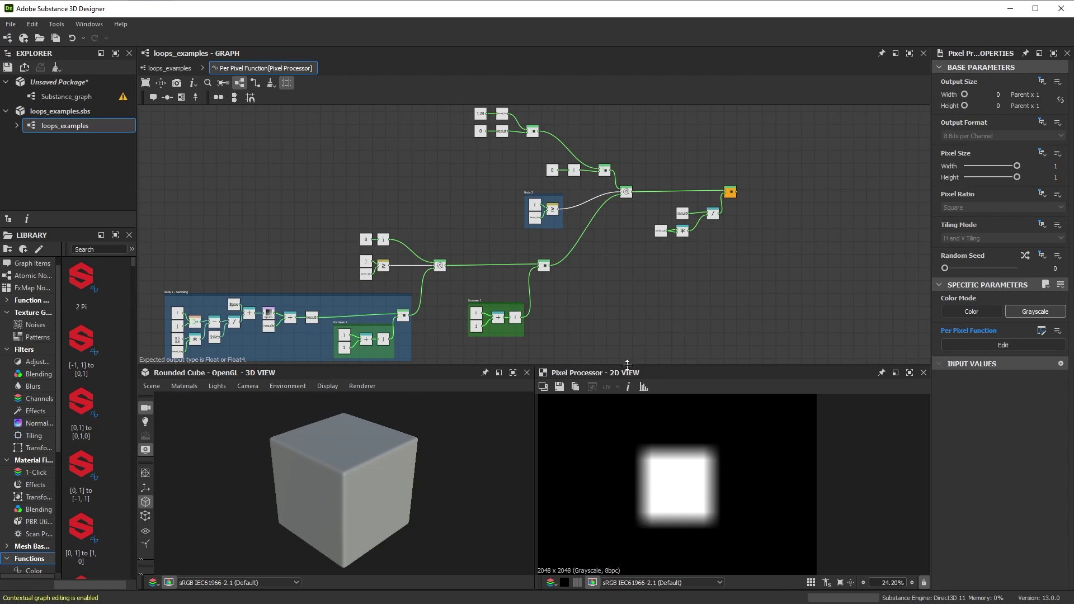
left_click_drag(628, 368, 628, 465)
middle_click_drag(444, 329, 528, 325)
scroll(528, 313, "up", 3)
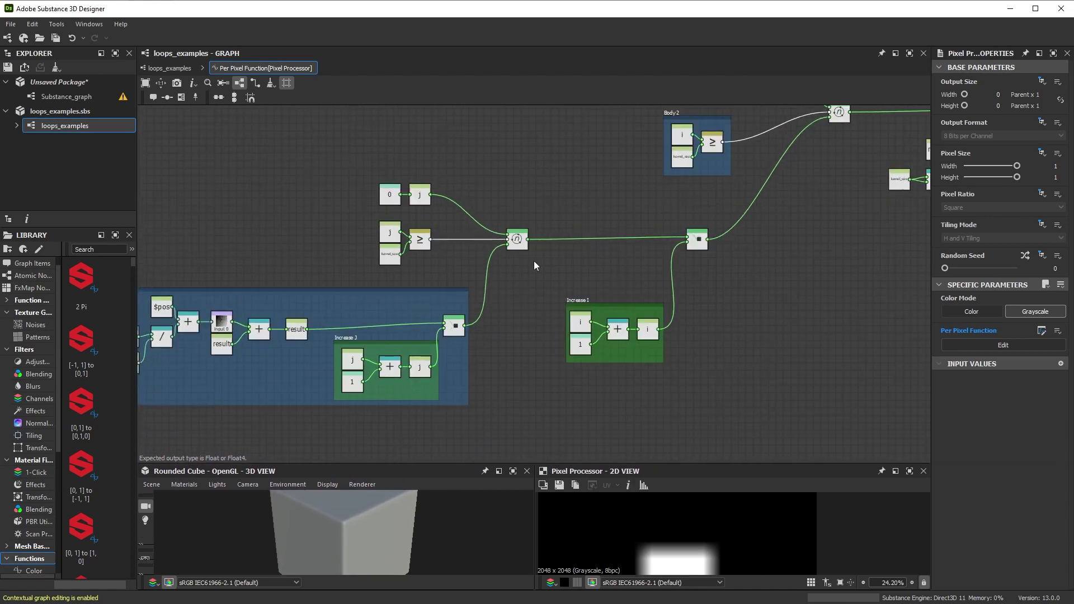
middle_click_drag(533, 264, 552, 324)
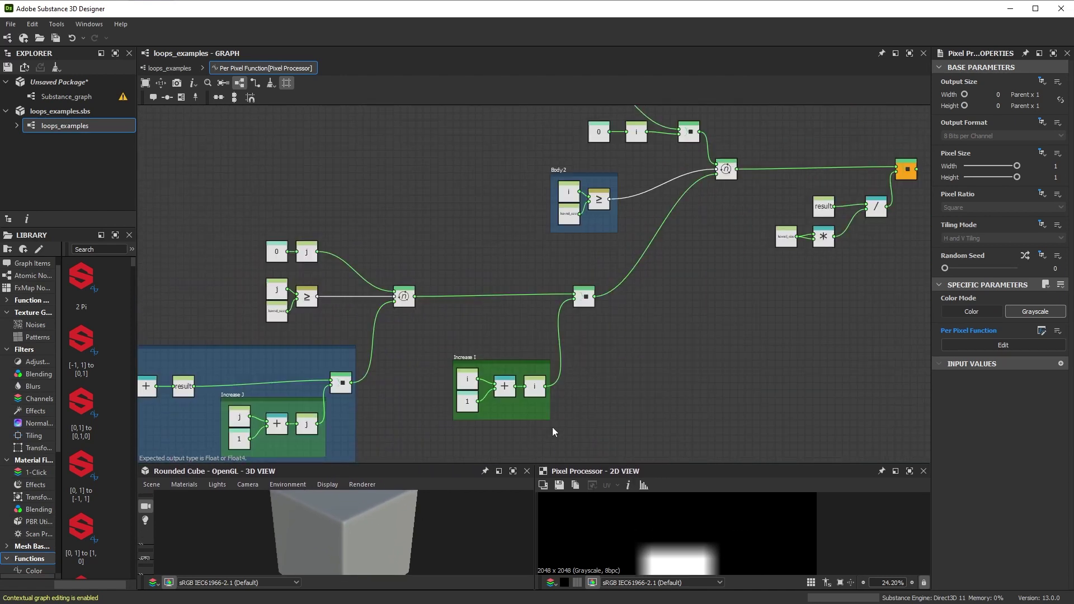
scroll(469, 392, "up", 4)
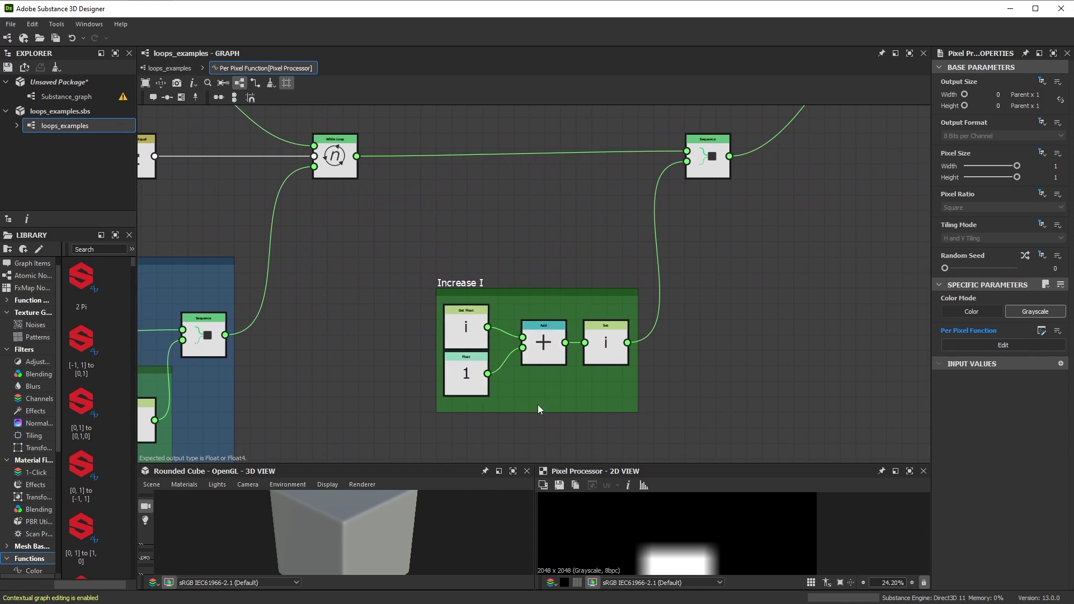
- Pan through the Increase J, Body 1 - Sampling and Body 2 frames
middle_click_drag(401, 388, 667, 312)
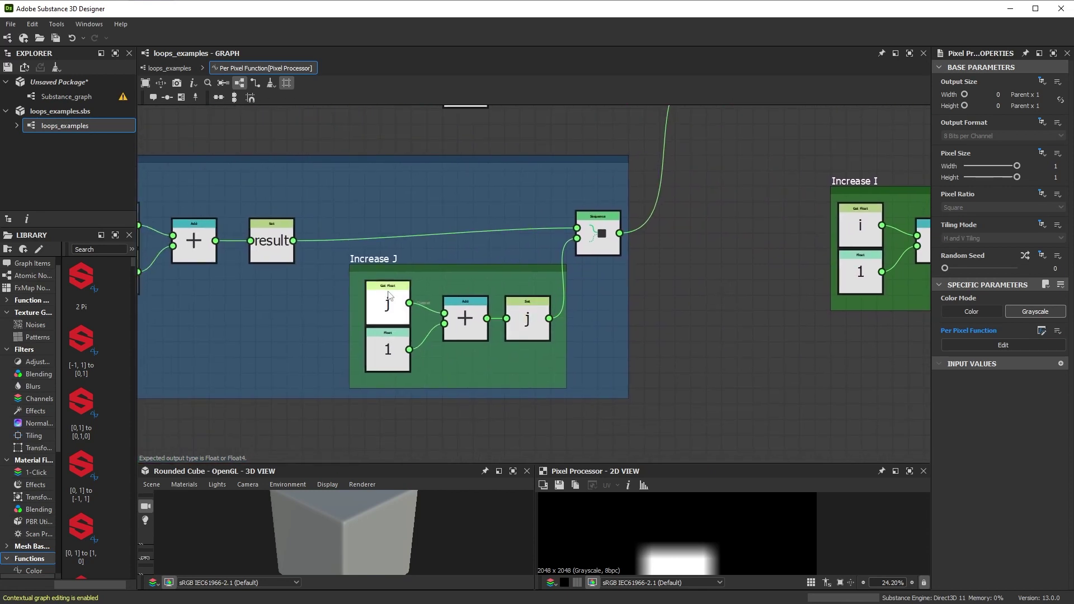
middle_click_drag(342, 318, 873, 329)
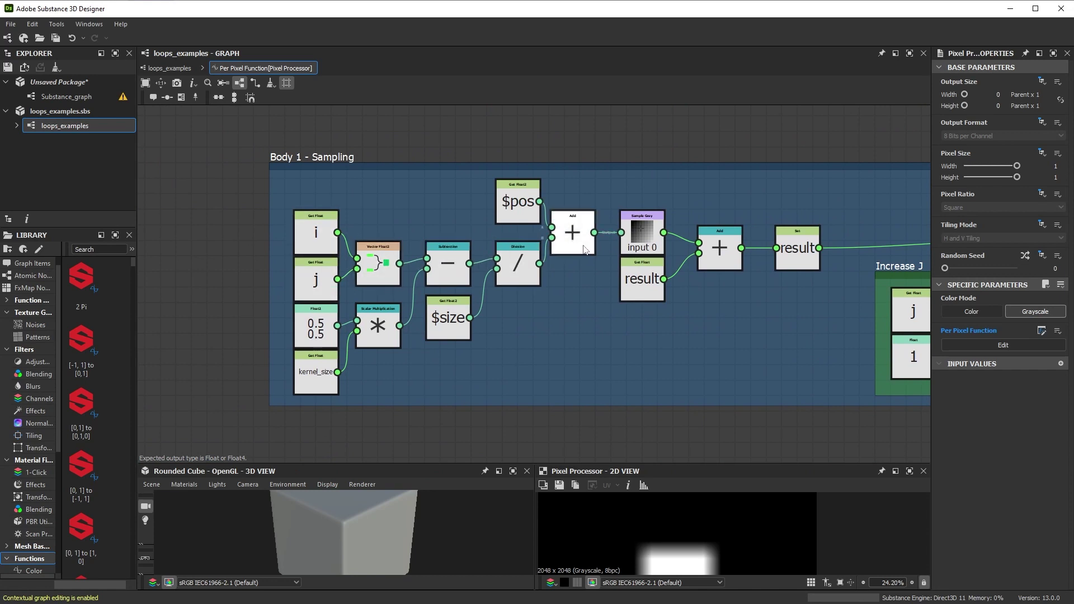
scroll(781, 183, "down", 3)
middle_click_drag(781, 182, 684, 204)
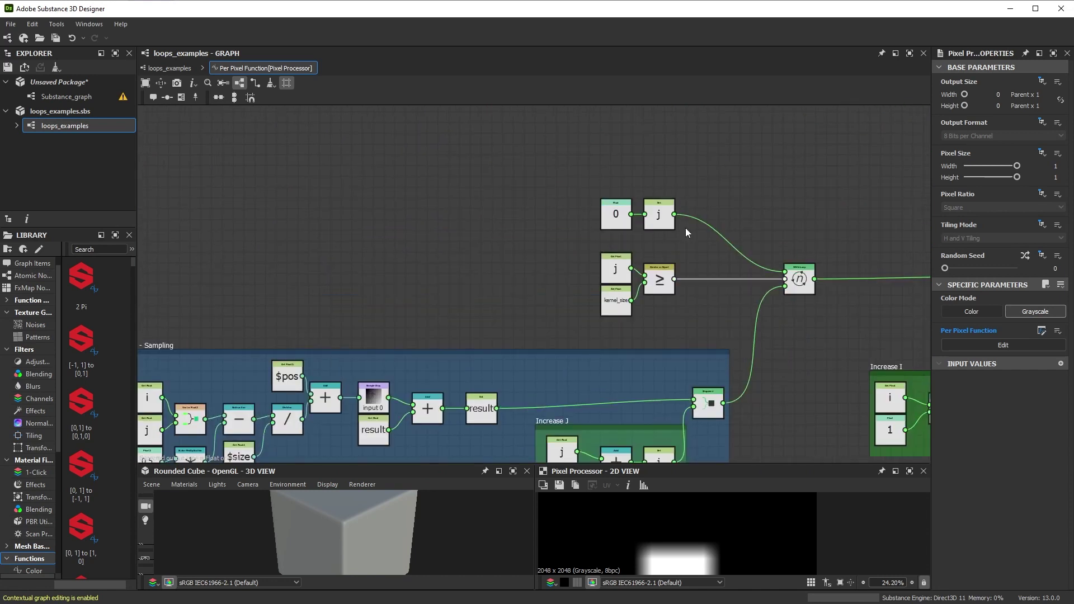
middle_click_drag(770, 228, 469, 308)
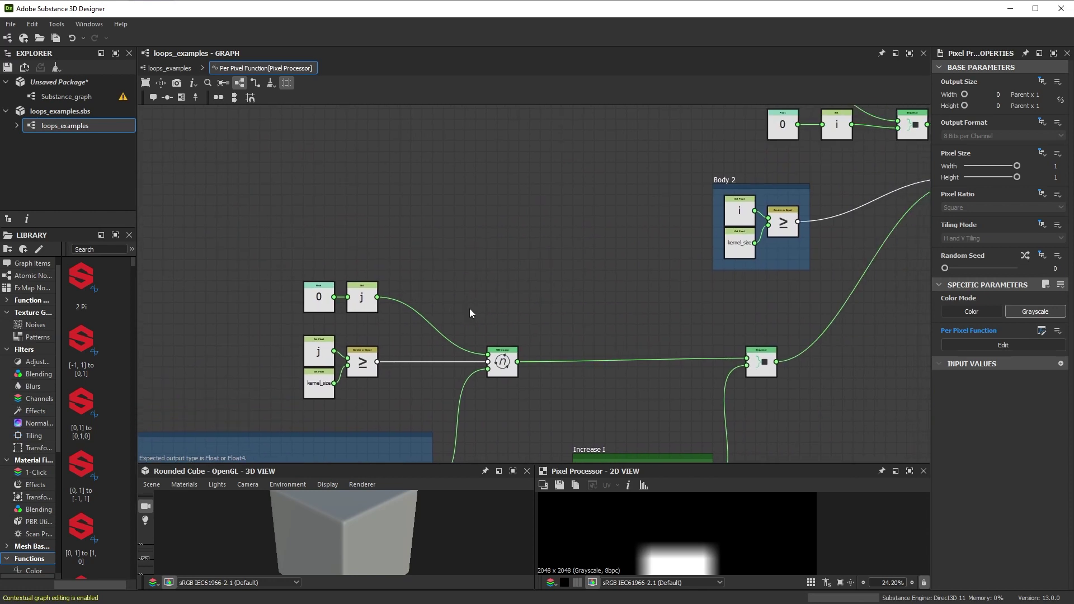
scroll(469, 308, "down", 2)
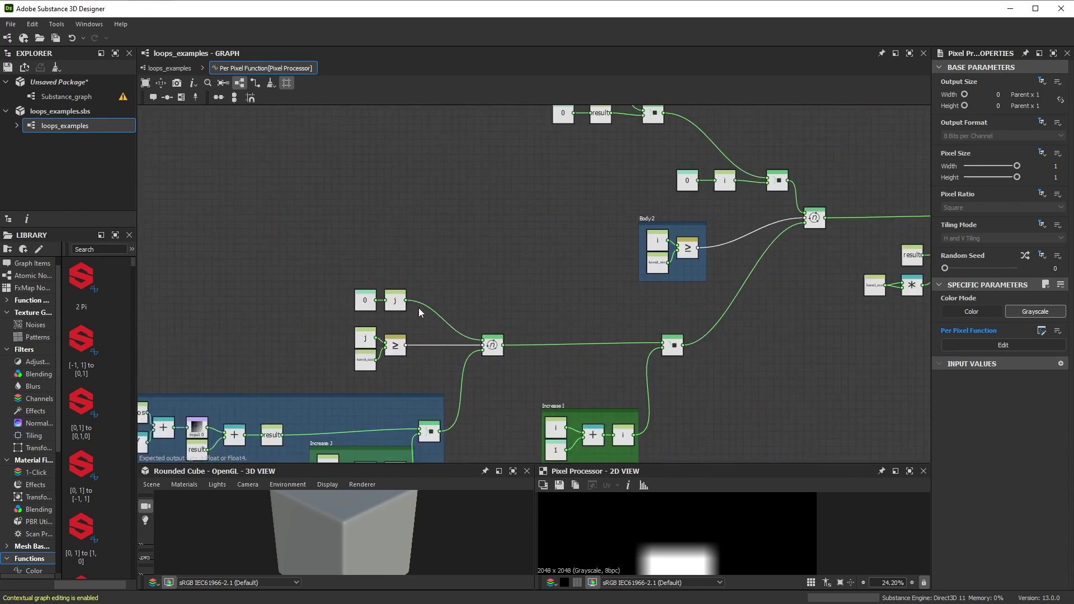
scroll(316, 358, "down", 1)
middle_click_drag(316, 358, 504, 251)
scroll(499, 320, "up", 4)
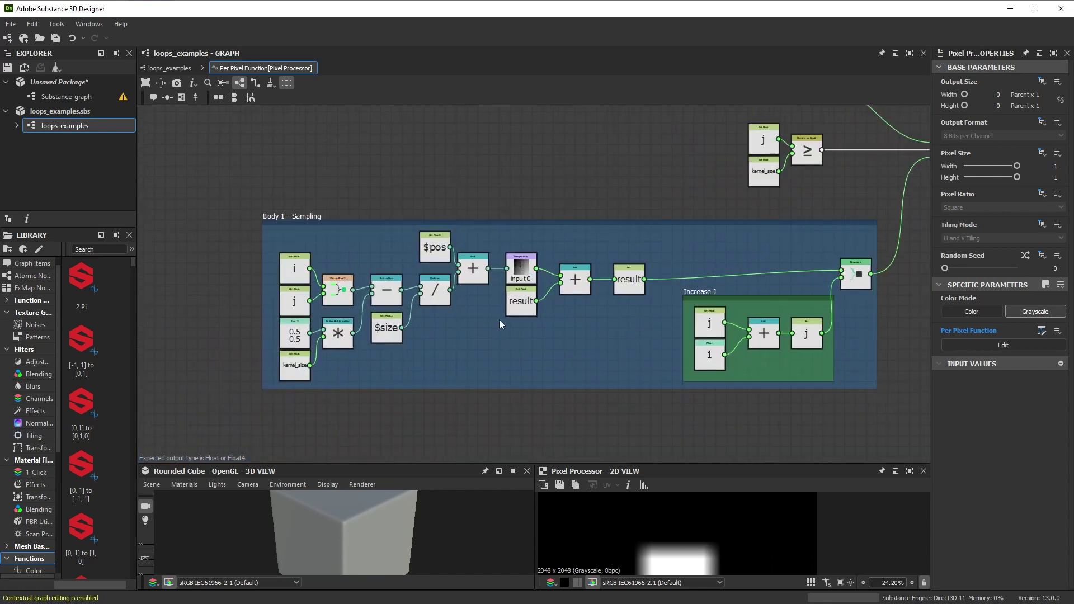
left_click(547, 262)
left_click(608, 268)
left_click(535, 305)
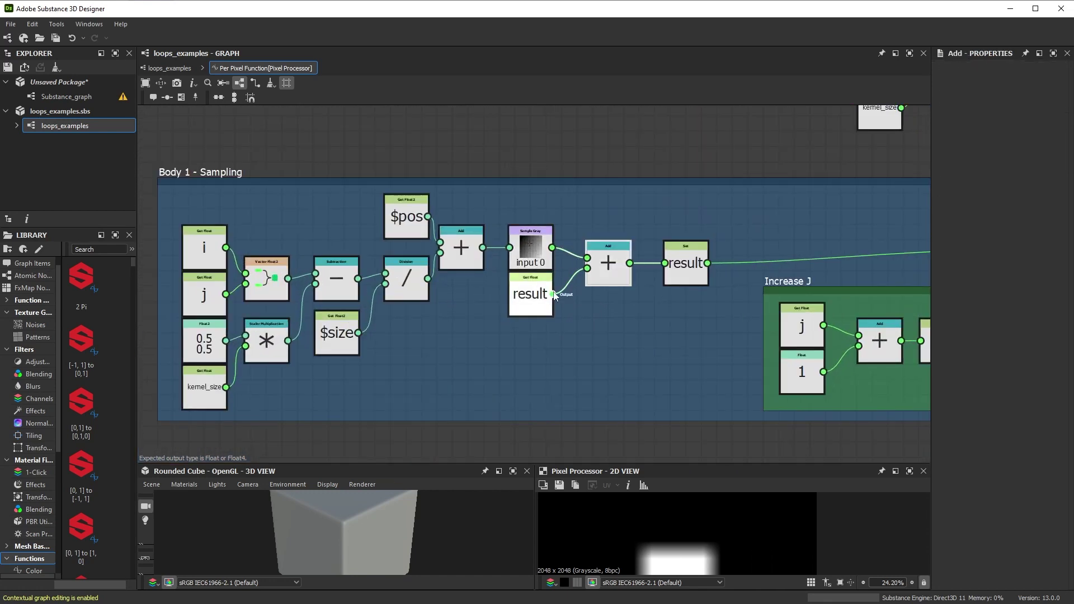
left_click(691, 272)
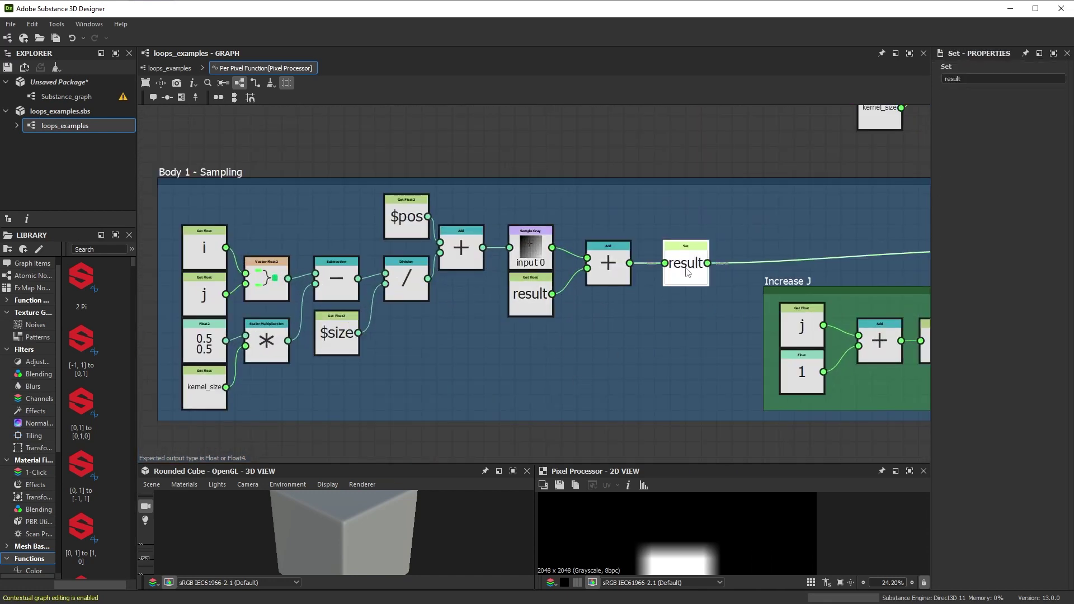
scroll(542, 330, "down", 4)
scroll(542, 330, "down", 2)
middle_click_drag(784, 221, 674, 246)
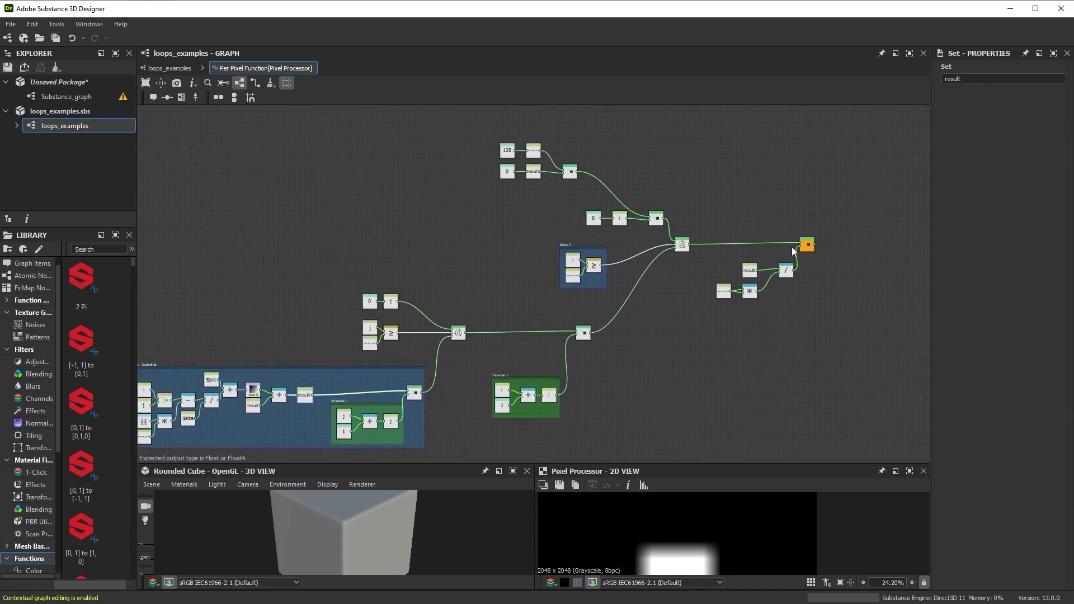
scroll(791, 247, "up", 6)
middle_click_drag(733, 275, 735, 263)
left_click(649, 291)
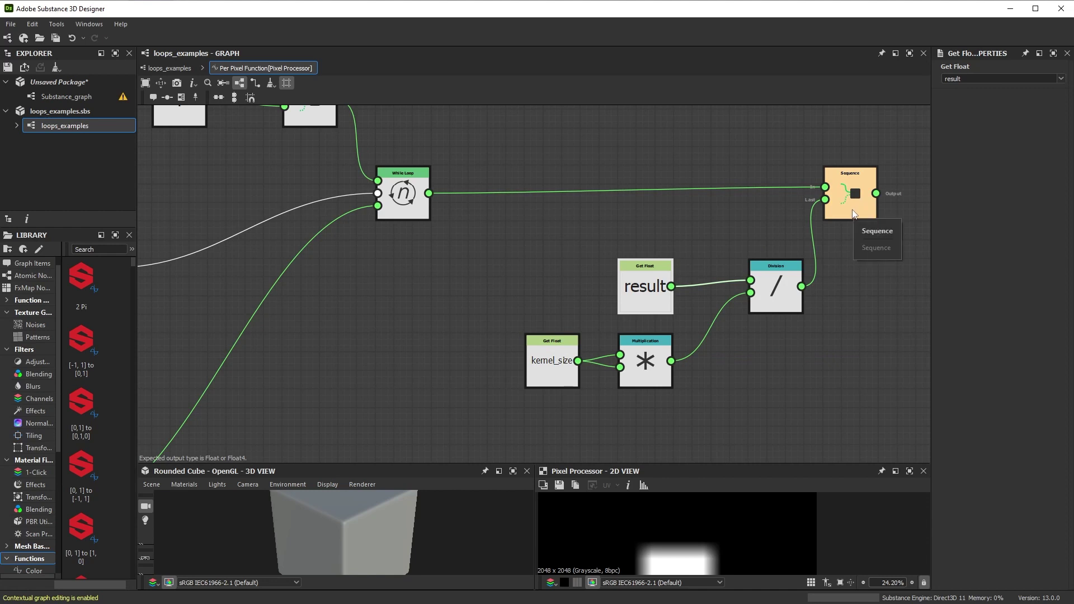
scroll(786, 224, "down", 4)
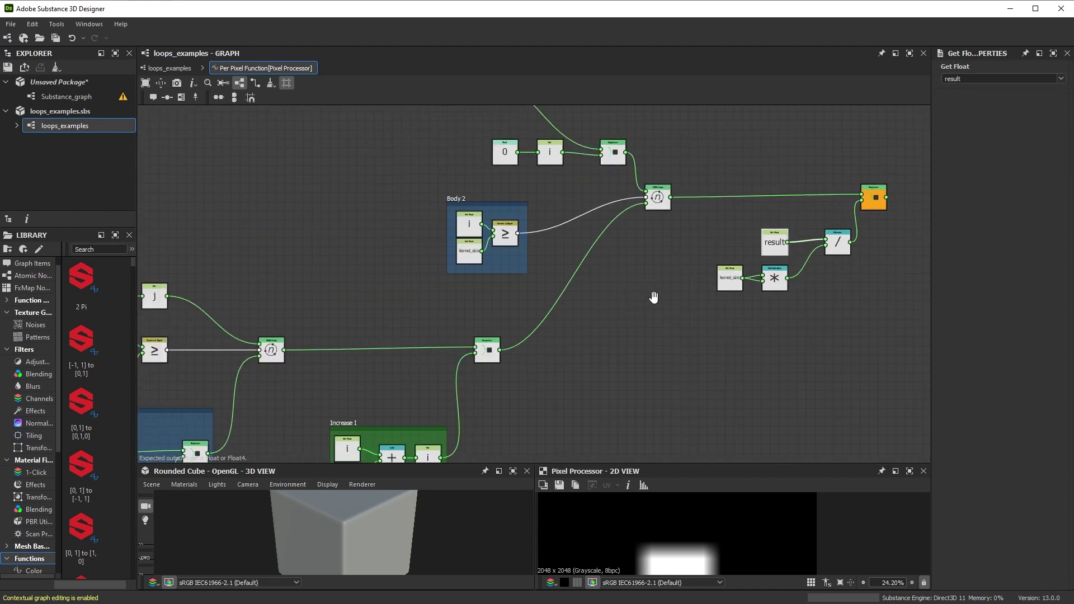
scroll(668, 295, "down", 1)
scroll(666, 295, "down", 1)
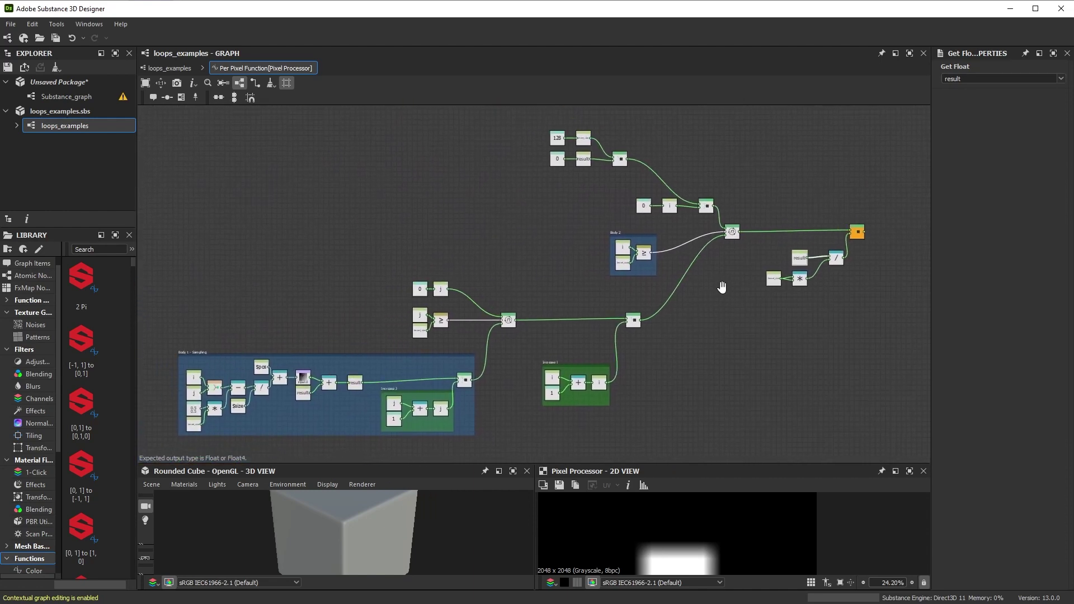